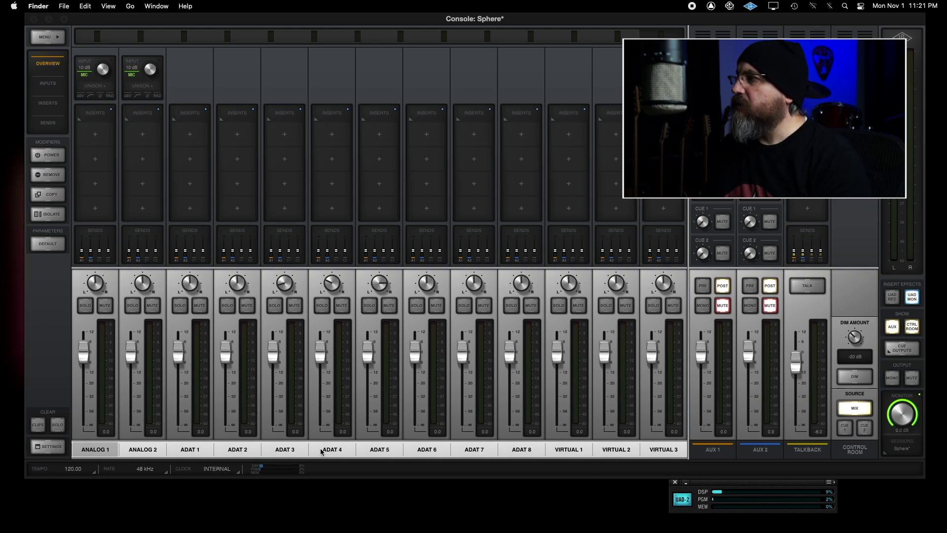
# Turn off Input Delay Compensation in the console's hardware settings.
pyautogui.click(47, 448)
pyautogui.click(57, 122)
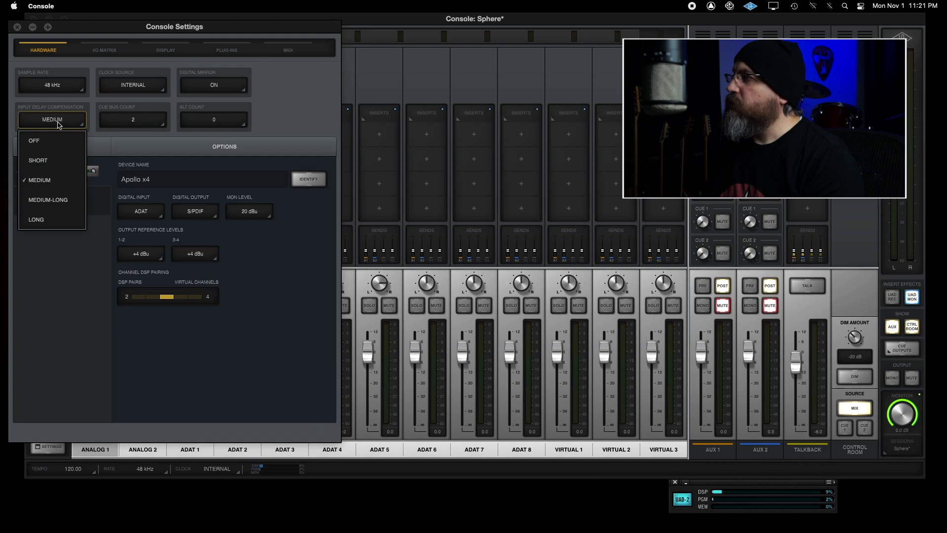
pyautogui.click(34, 143)
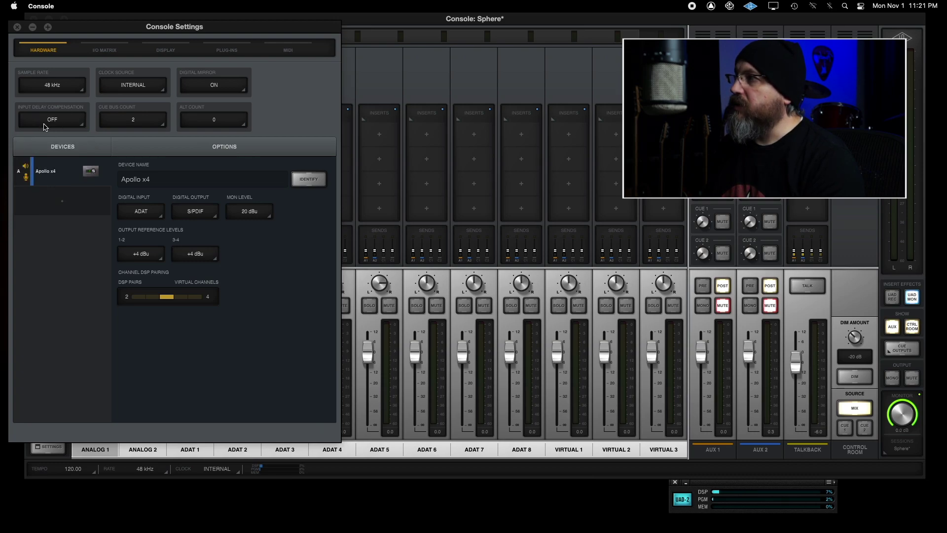
pyautogui.click(16, 26)
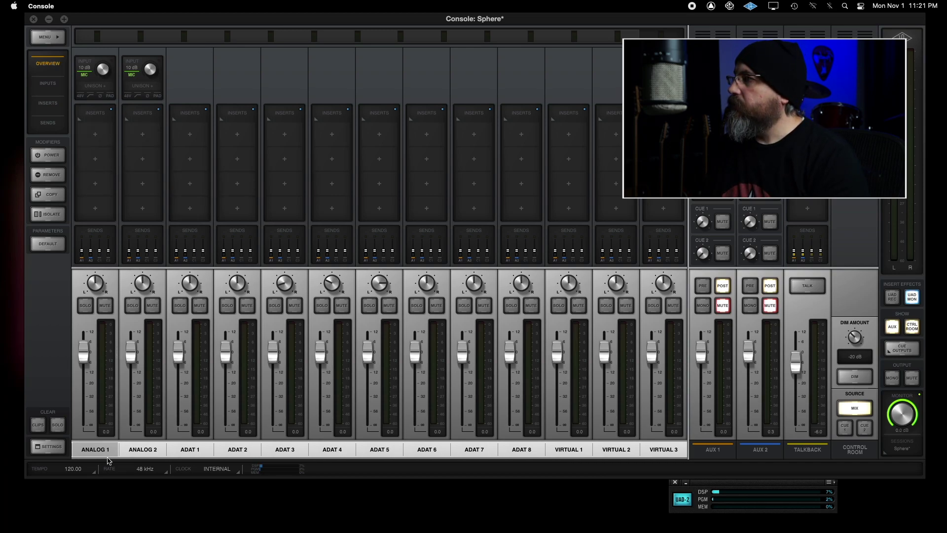
# Link Analog 1 and 2 as a stereo channel and raise its preamp gain to about 54 dB.
pyautogui.click(95, 450)
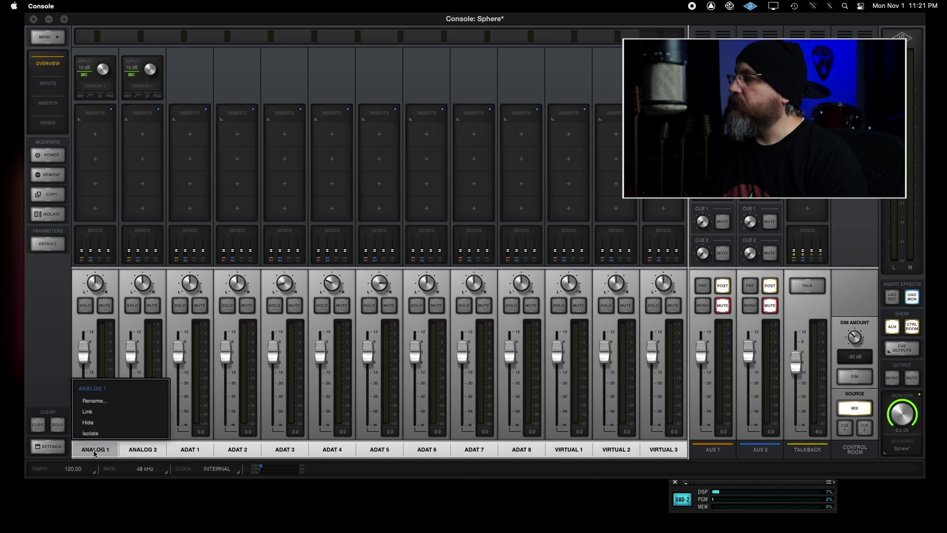
pyautogui.click(102, 416)
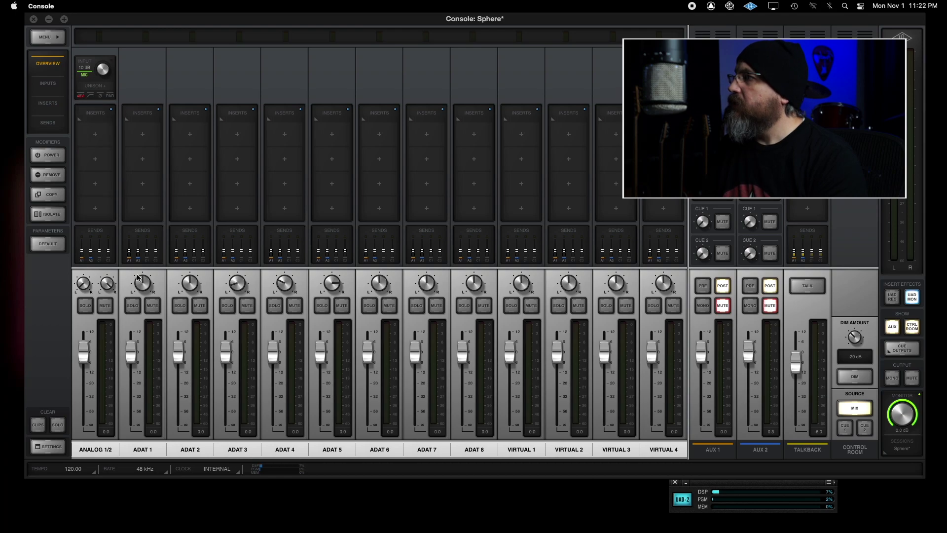
pyautogui.moveTo(103, 69); pyautogui.dragTo(103, 43)
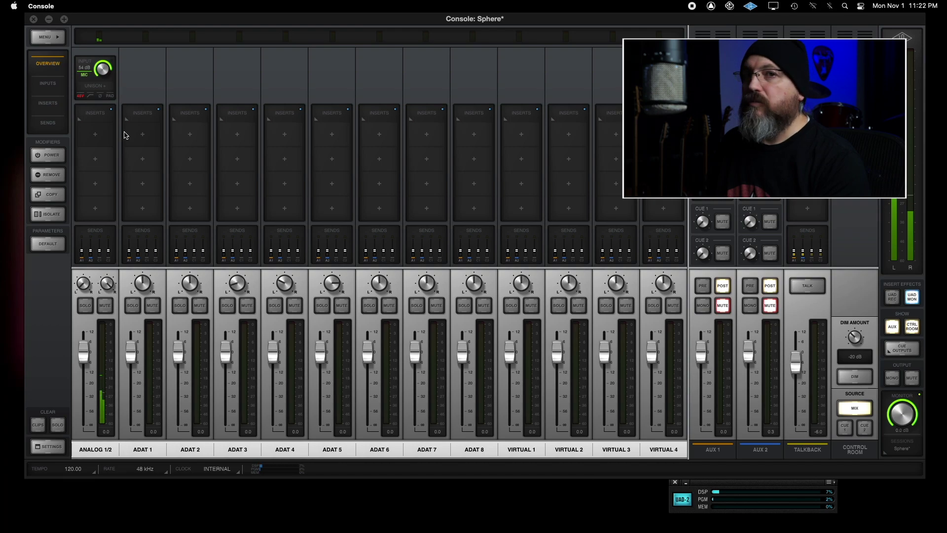
# Load the Putnam Mic Collection in Analog 1/2's first insert and choose the BP-67 microphone model.
pyautogui.click(95, 136)
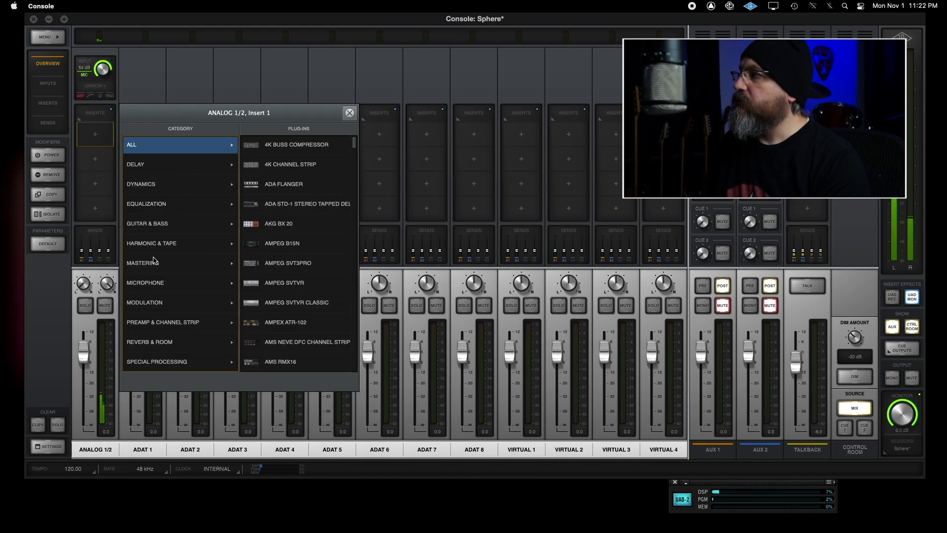
pyautogui.click(143, 283)
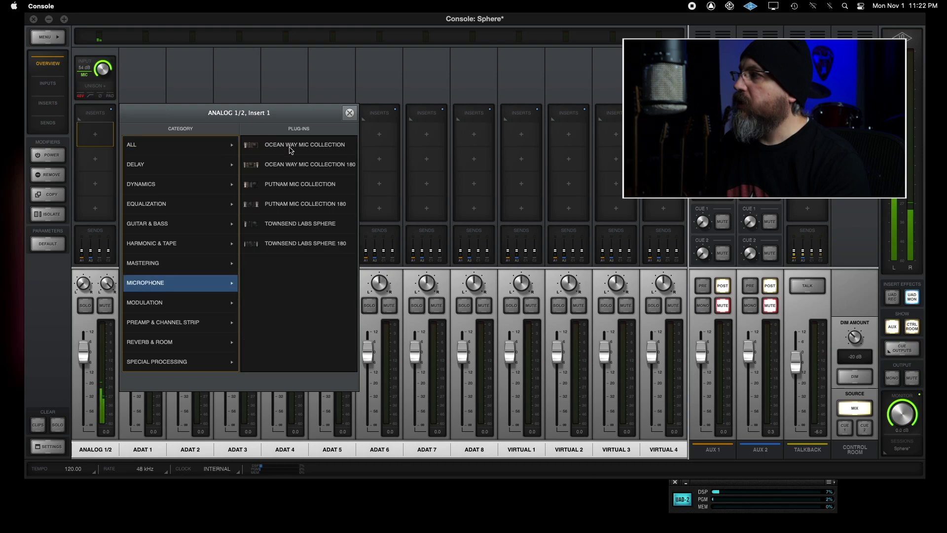
pyautogui.click(277, 185)
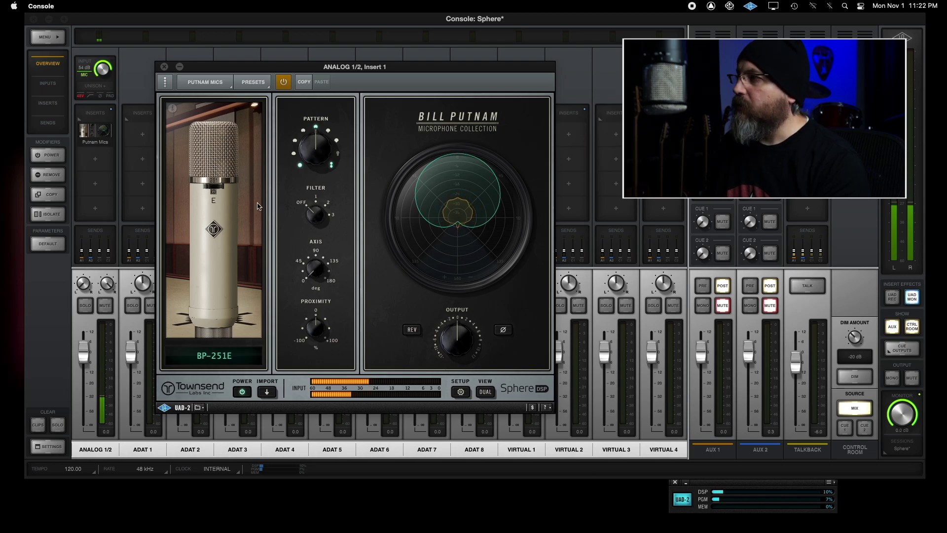
pyautogui.click(215, 212)
pyautogui.click(215, 212)
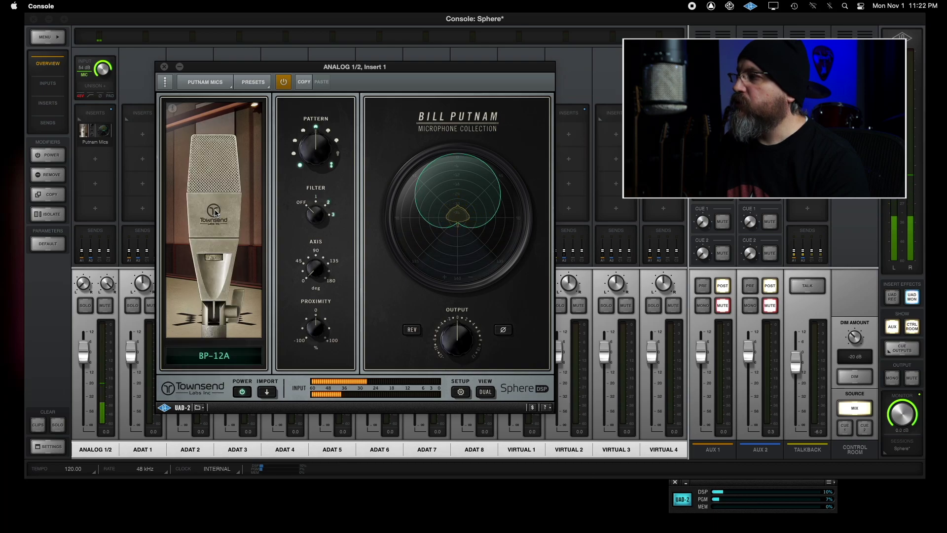
pyautogui.click(215, 213)
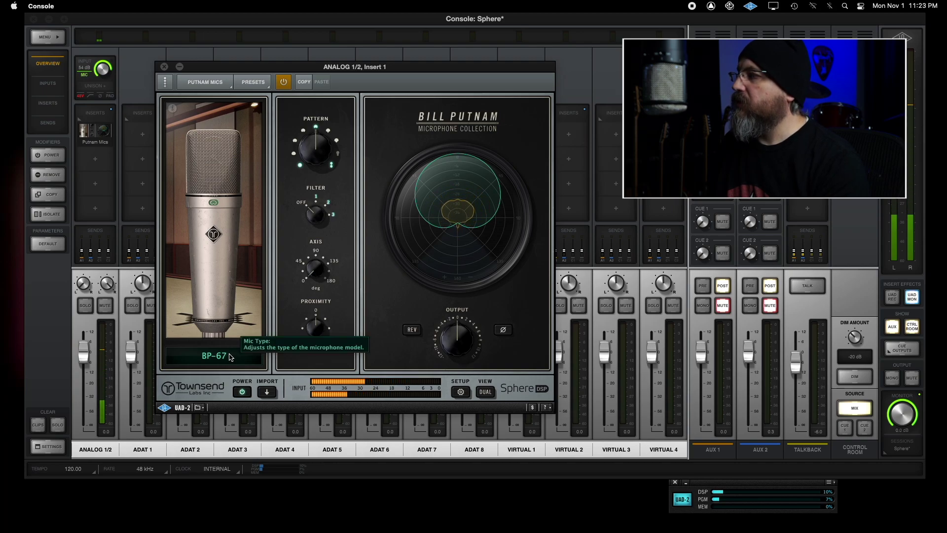
pyautogui.click(165, 67)
# Load the UA 1176LN Legacy compressor in the second insert of Analog 1/2.
pyautogui.click(98, 164)
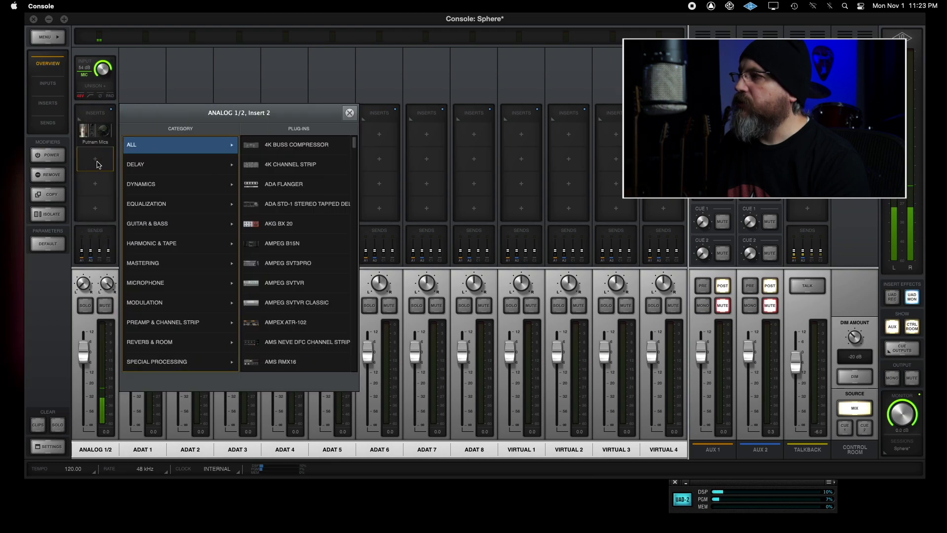
pyautogui.click(148, 184)
pyautogui.scroll(-10, 302, 285)
pyautogui.scroll(-5, 301, 285)
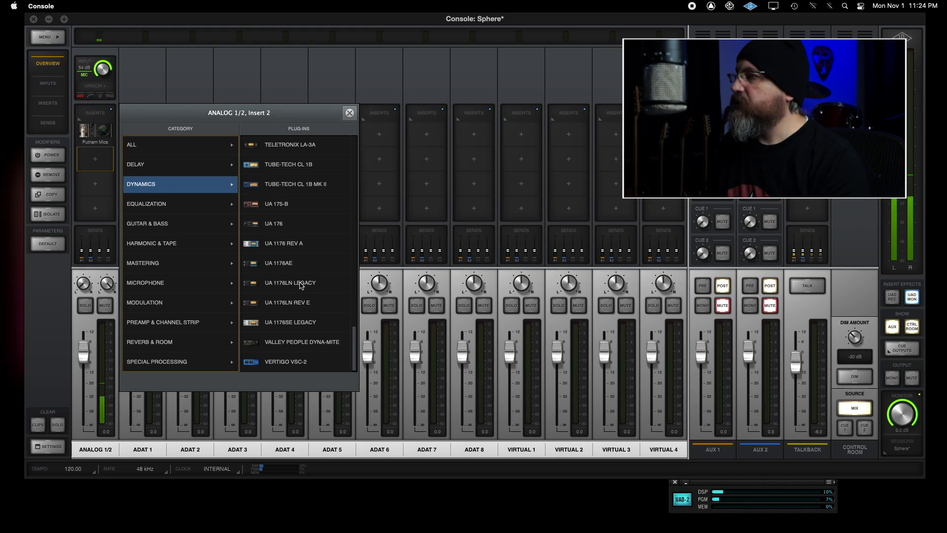
pyautogui.click(299, 282)
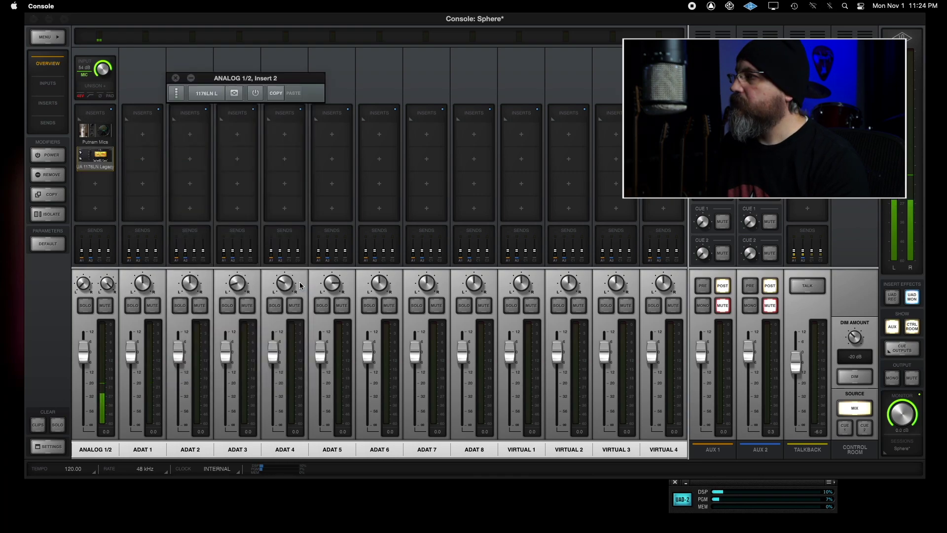
# Load the Teletronix LA-2A Legacy compressor in the third insert of Analog 1/2.
pyautogui.click(97, 187)
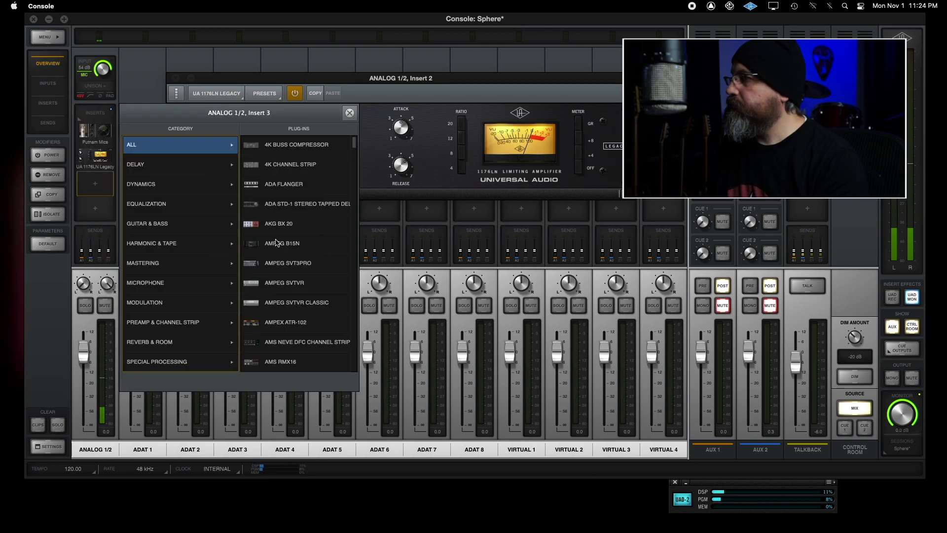
pyautogui.click(138, 183)
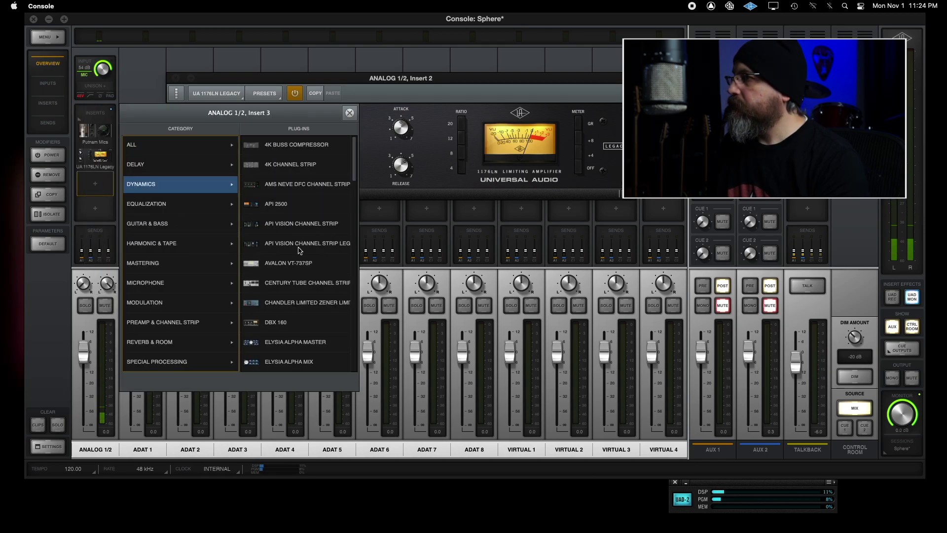
pyautogui.scroll(-10, 294, 235)
pyautogui.click(293, 193)
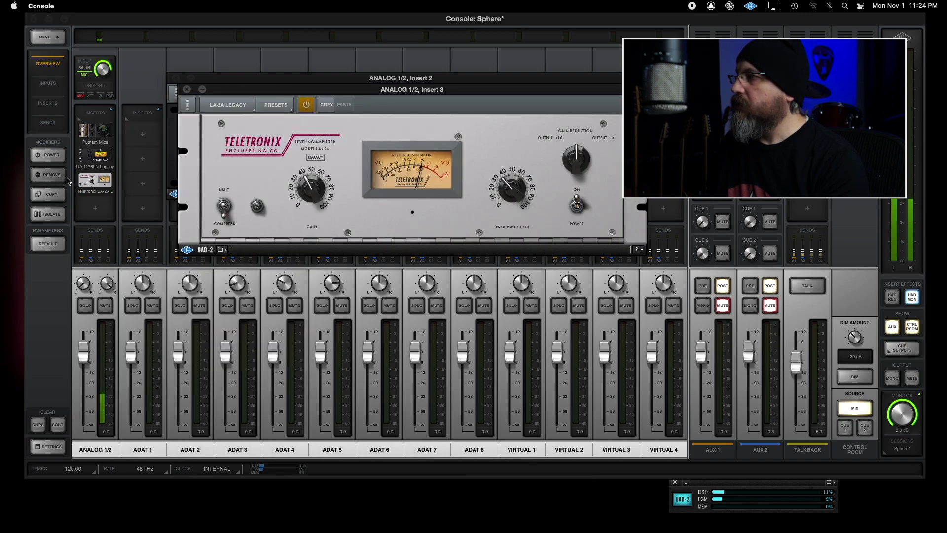
# Move the LA-2A ahead of the 1176LN in the insert chain and stack its plug-in window above the 1176LN's.
pyautogui.moveTo(99, 182); pyautogui.dragTo(98, 162)
pyautogui.moveTo(360, 106); pyautogui.dragTo(358, 214)
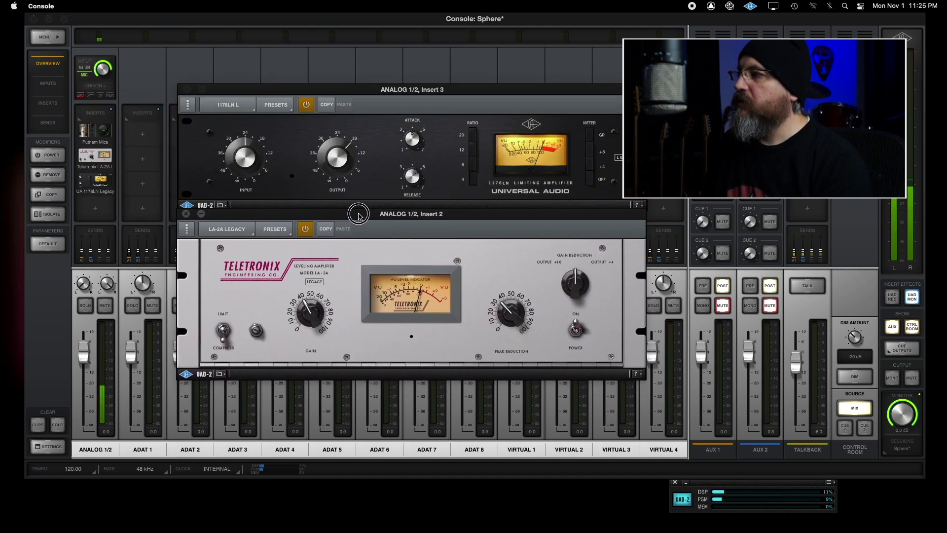
pyautogui.moveTo(359, 91); pyautogui.dragTo(359, 241)
pyautogui.moveTo(365, 208); pyautogui.dragTo(365, 59)
pyautogui.moveTo(404, 241); pyautogui.dragTo(397, 233)
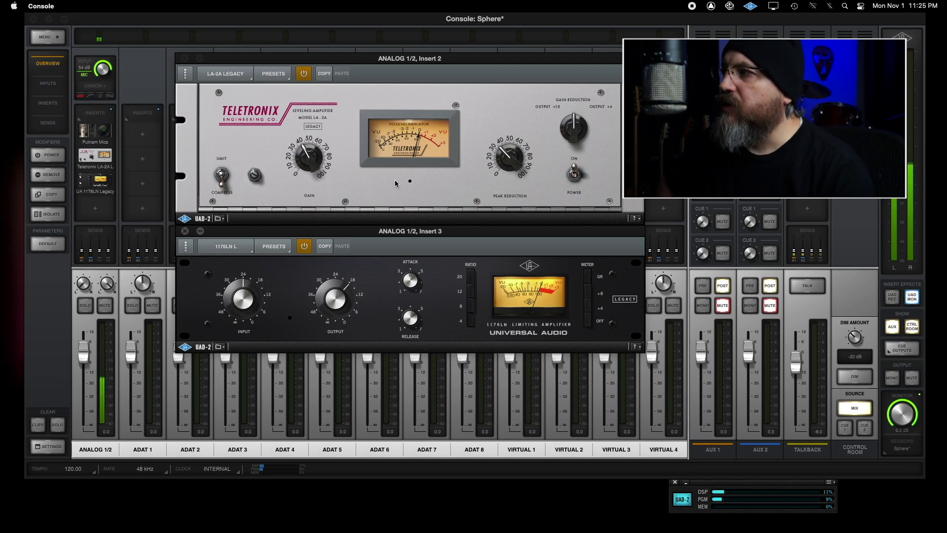
# Raise the LA-2A's Peak Reduction, increase its Gain slightly, and nudge up the 1176LN's Input.
pyautogui.moveTo(496, 160); pyautogui.dragTo(512, 130)
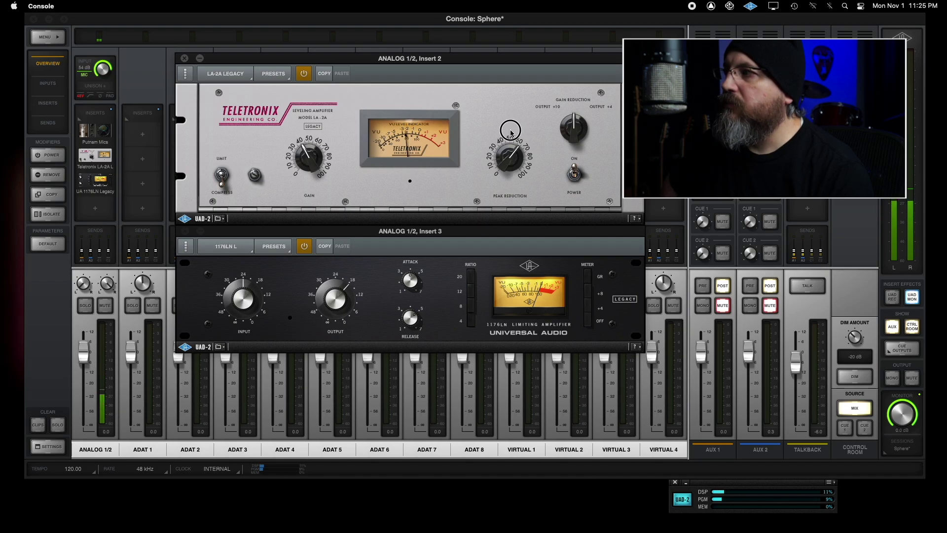
pyautogui.click(311, 155)
pyautogui.moveTo(311, 155); pyautogui.dragTo(310, 148)
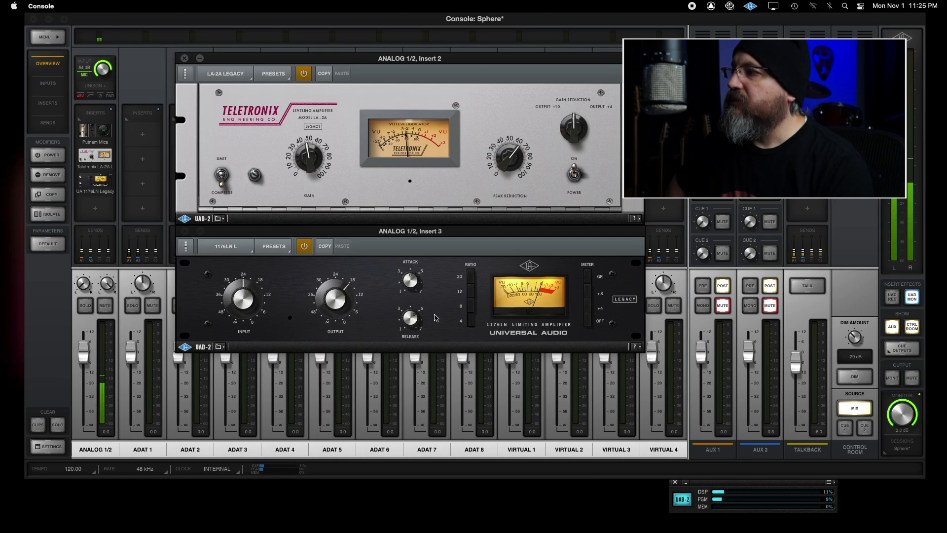
pyautogui.click(239, 302)
pyautogui.moveTo(239, 302); pyautogui.dragTo(239, 295)
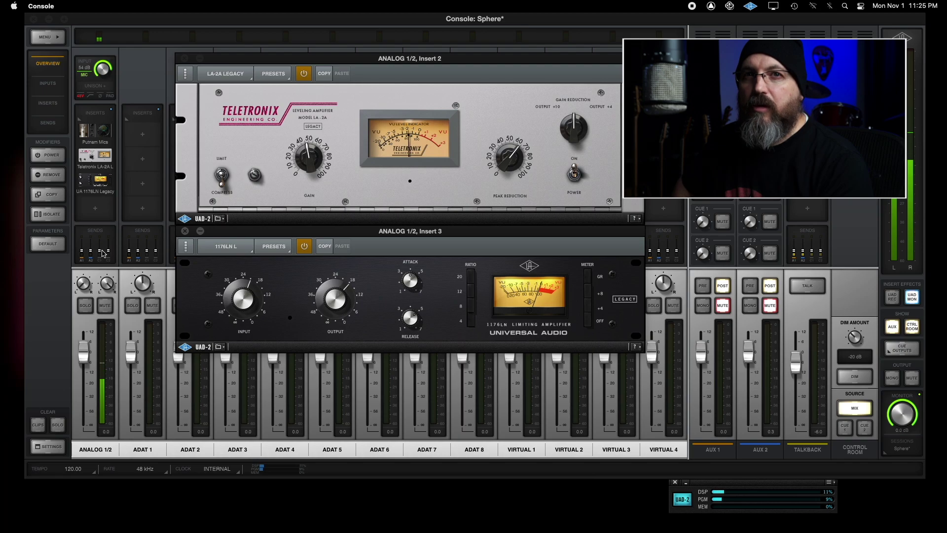
pyautogui.click(113, 111)
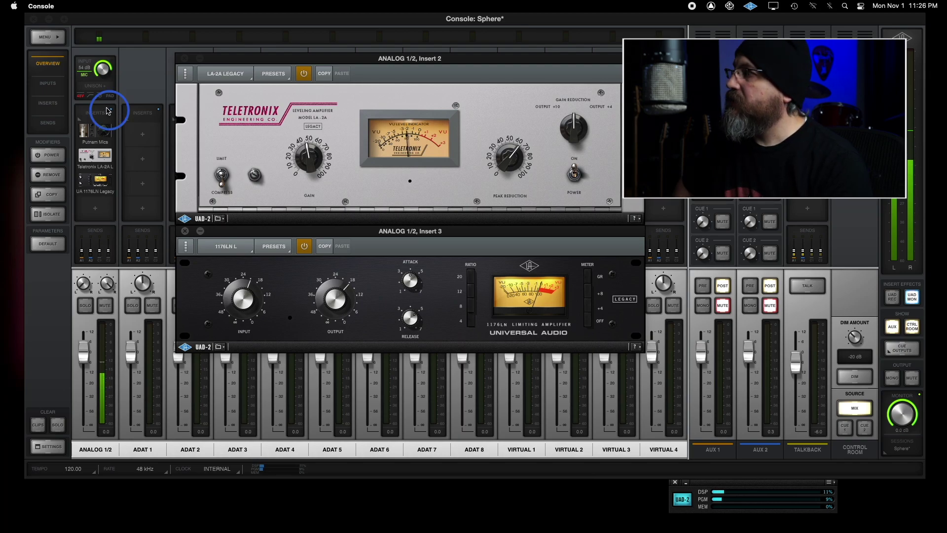
pyautogui.click(111, 113)
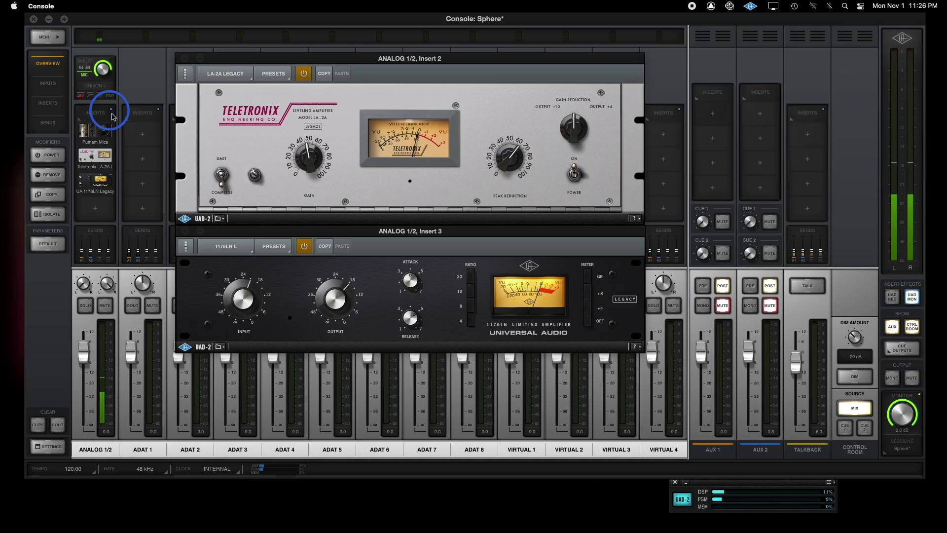
# Switch AUX 1 to pre-fader and raise the Analog 1/2 send to AUX 1 to about -0.1 dB.
pyautogui.click(703, 286)
pyautogui.click(723, 306)
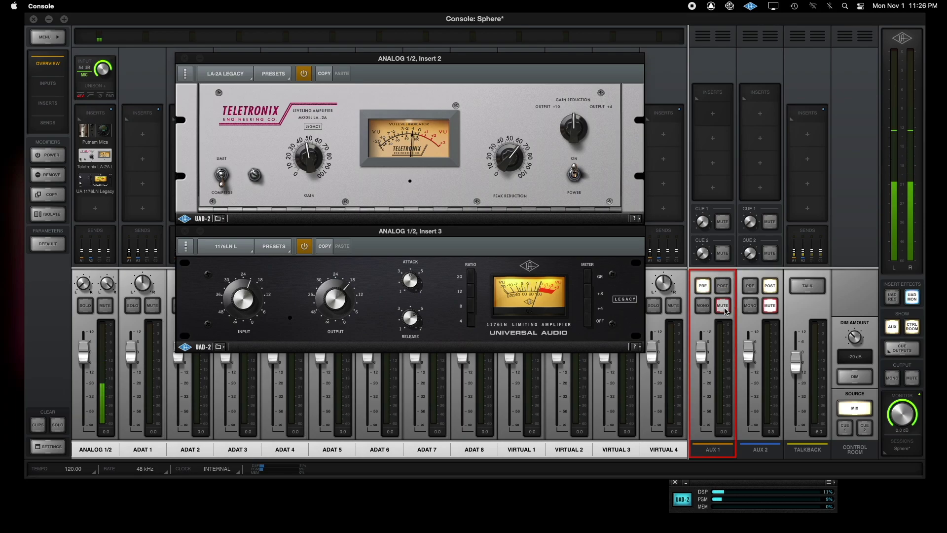
pyautogui.click(729, 311)
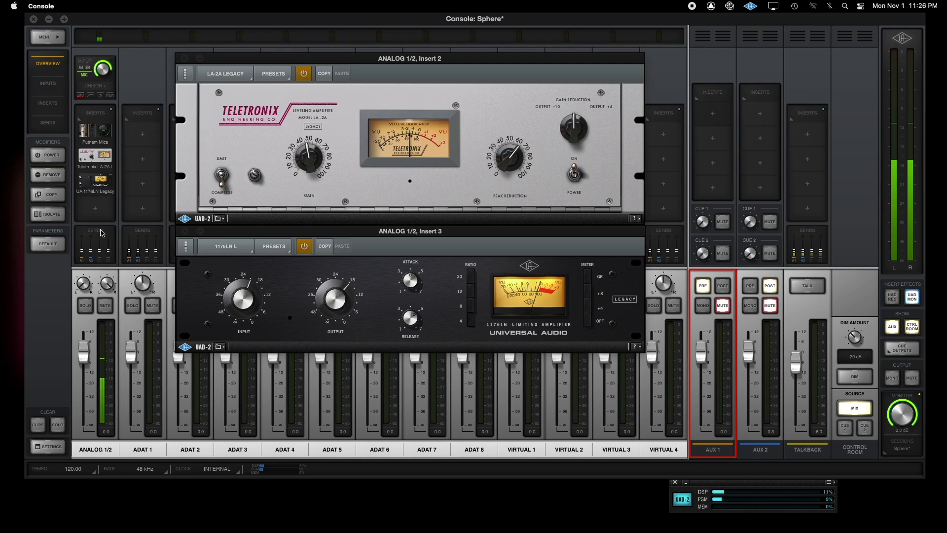
pyautogui.click(87, 245)
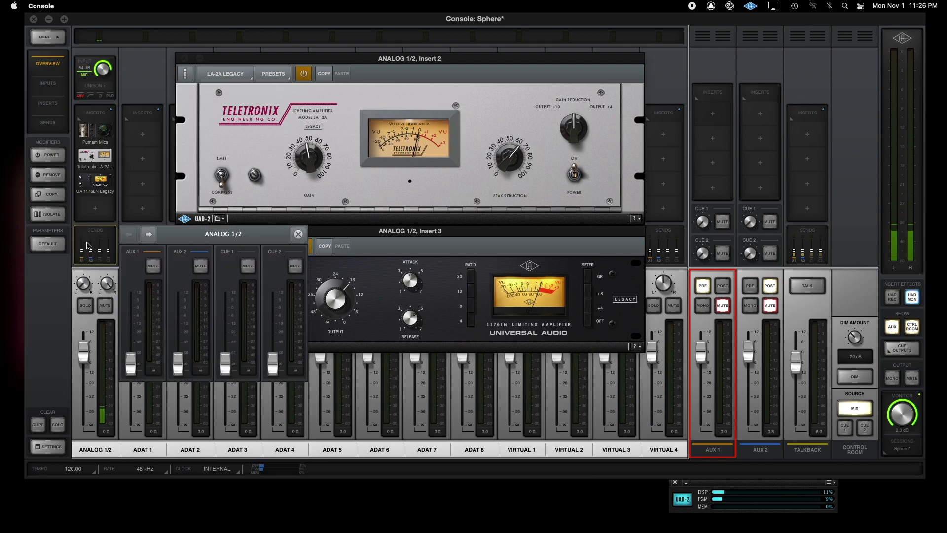
pyautogui.moveTo(133, 366); pyautogui.dragTo(134, 310)
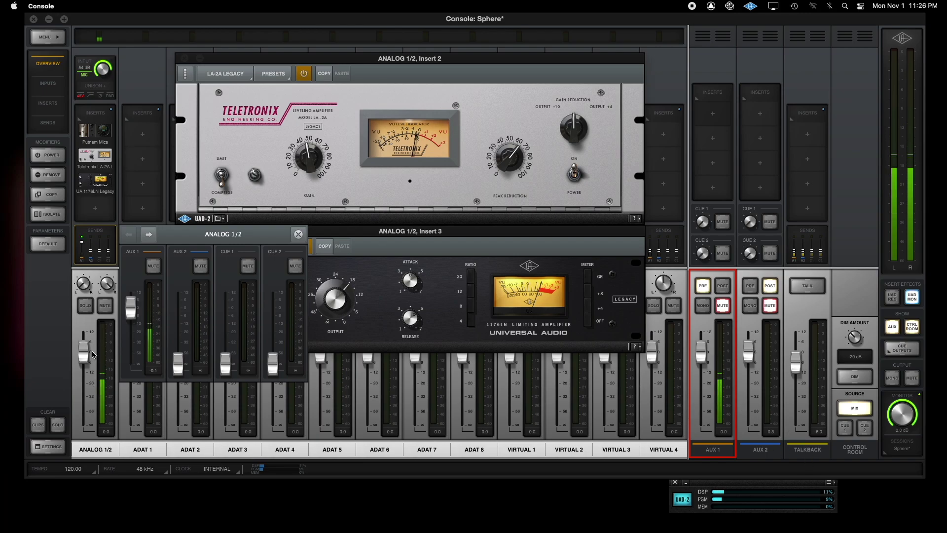
pyautogui.click(299, 234)
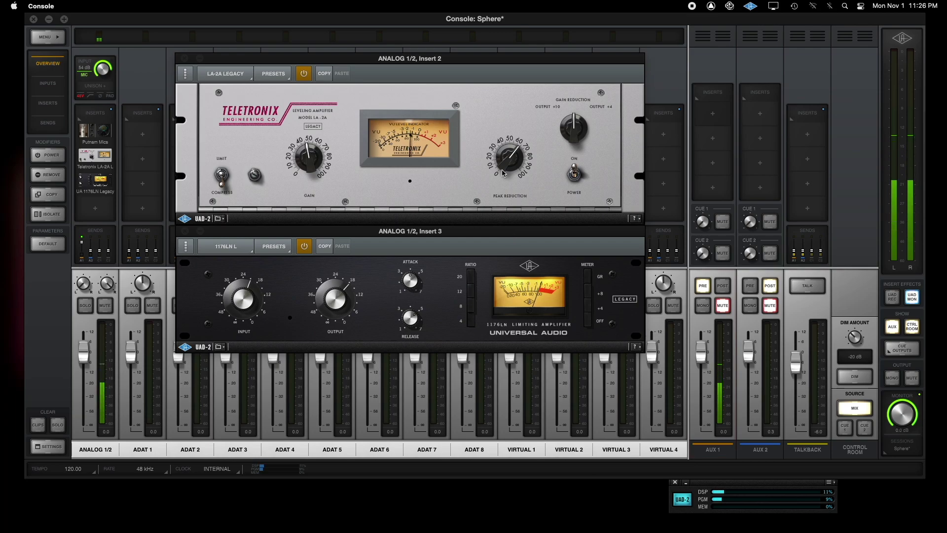
# Switch to Pro Tools and create one stereo audio track and one mono audio track.
pyautogui.moveTo(324, 531)
pyautogui.click(275, 508)
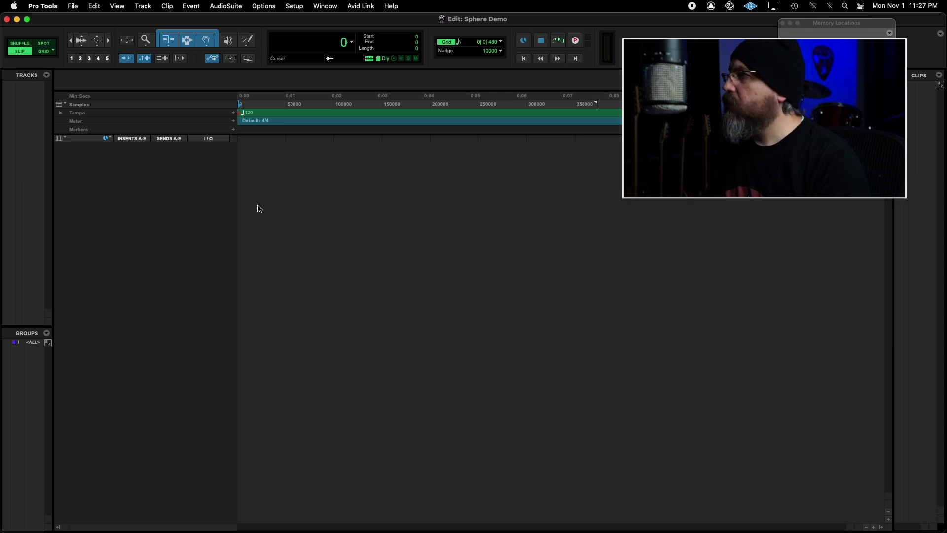
pyautogui.click(142, 6)
pyautogui.click(146, 18)
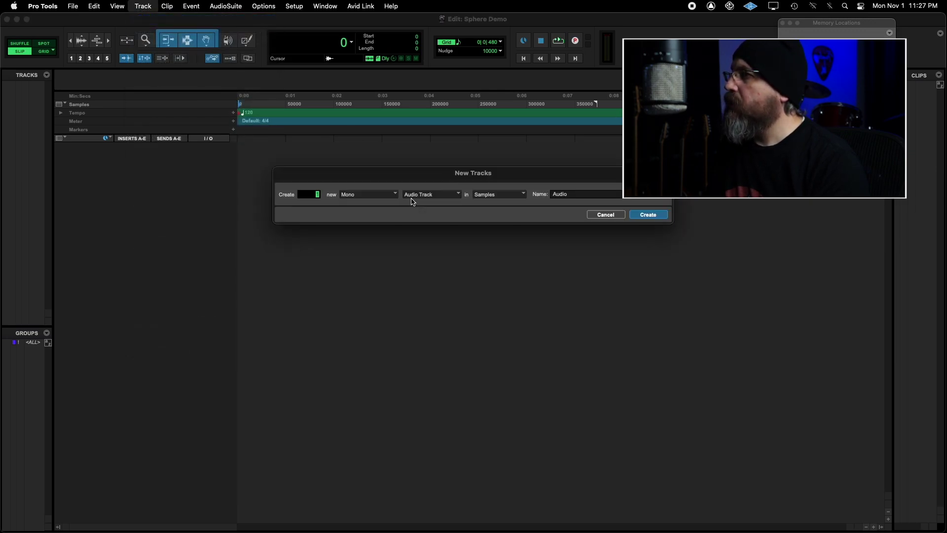
pyautogui.click(340, 196)
pyautogui.click(370, 204)
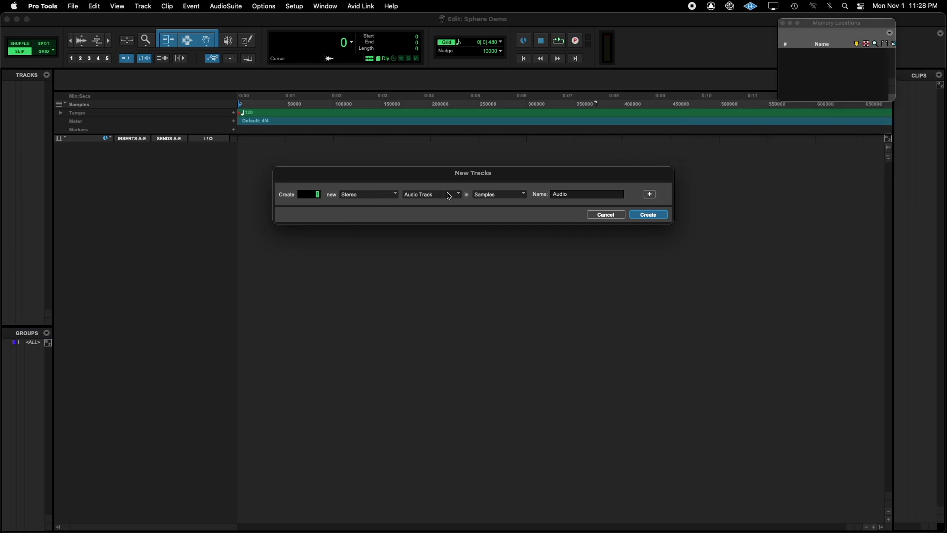
pyautogui.click(650, 195)
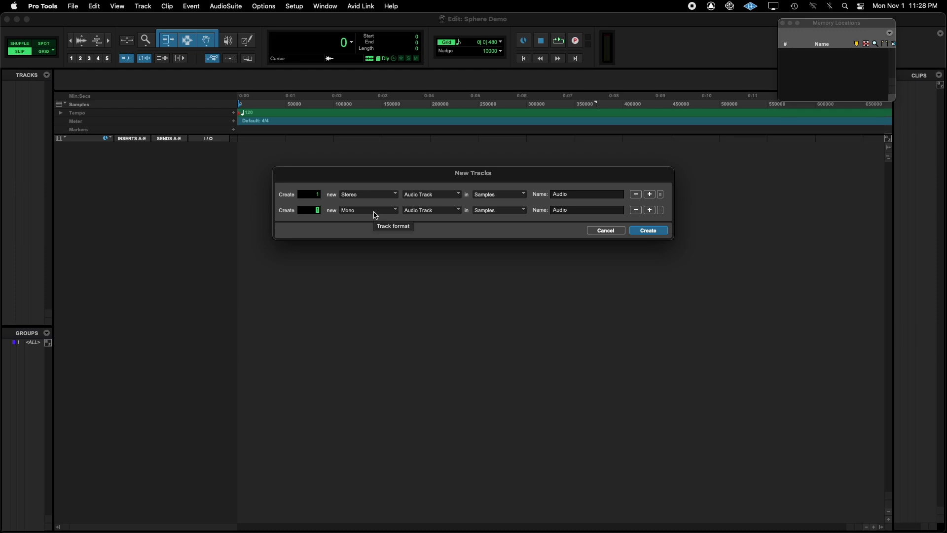
pyautogui.click(648, 231)
# Set the Audio 1 track's input to MIC/LINE/HIZ 1-2 (Stereo).
pyautogui.click(224, 148)
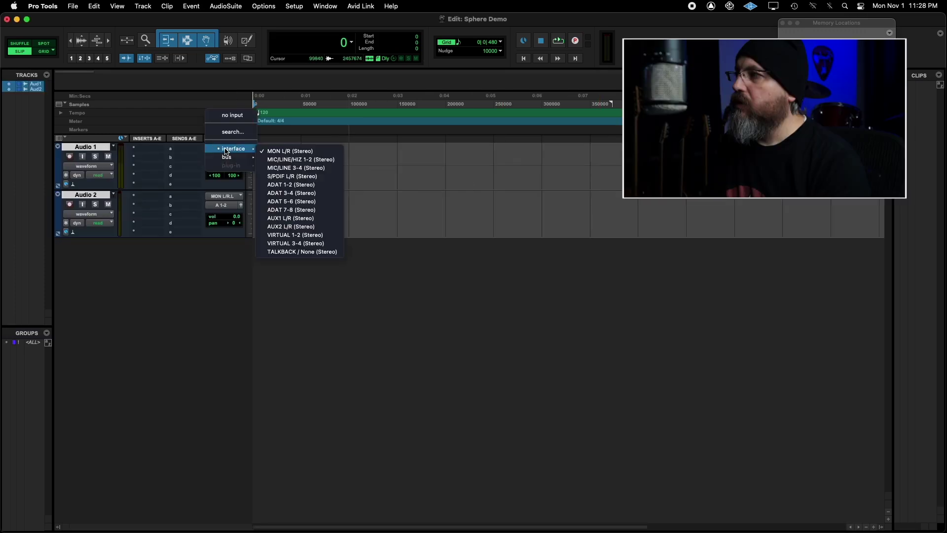
pyautogui.click(303, 160)
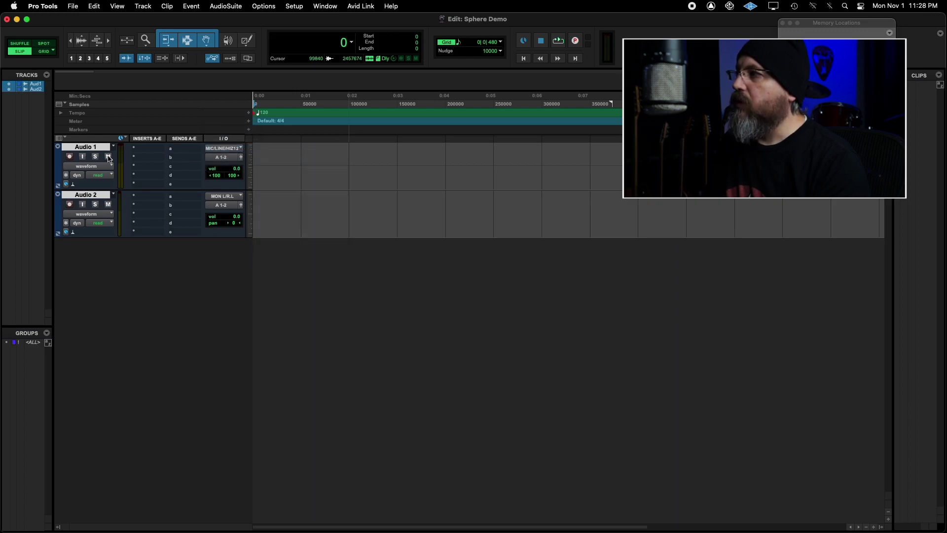
# Rename the Audio 1 track as Sphere Dry and the Audio 2 track as Sphere Wet.
pyautogui.doubleClick(90, 147)
pyautogui.write('D')
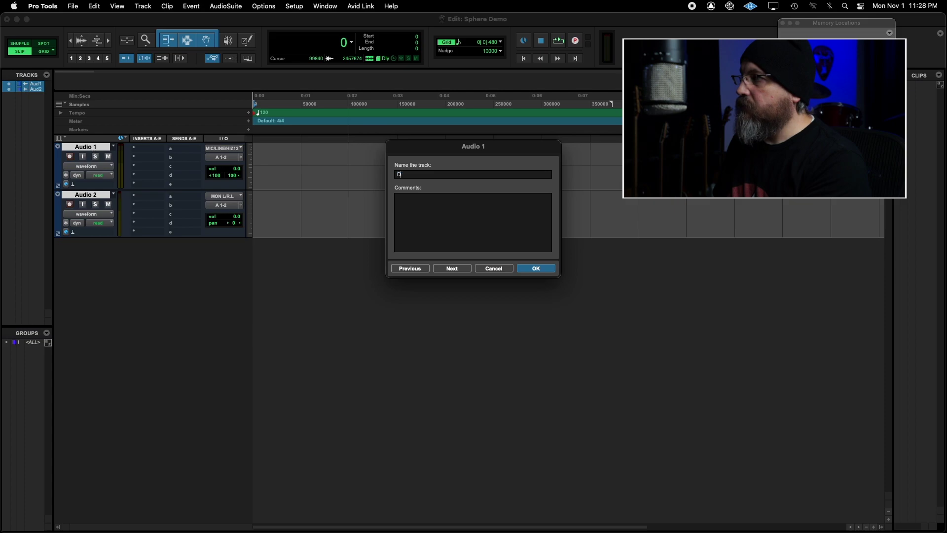
pyautogui.write('phere ')
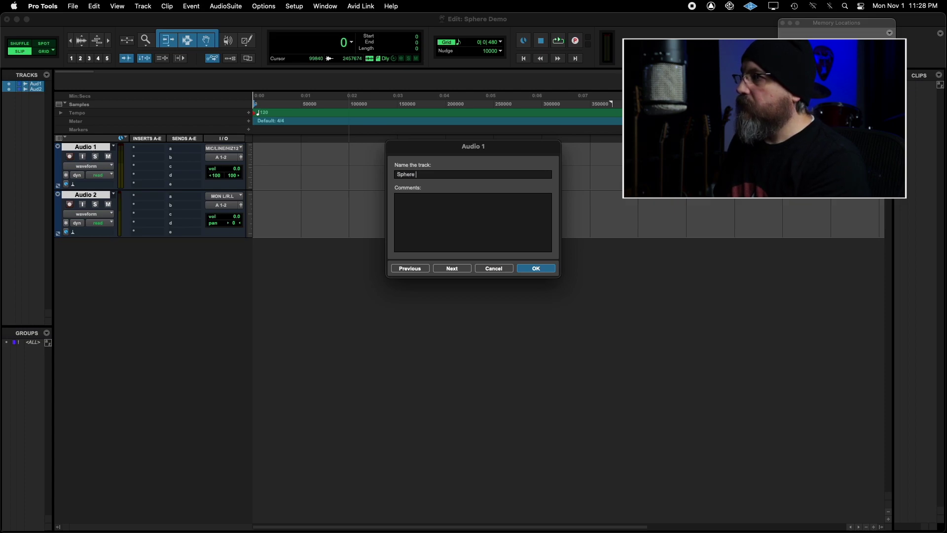
pyautogui.write('Dry')
pyautogui.press('Return')
pyautogui.doubleClick(83, 195)
pyautogui.write('Sph')
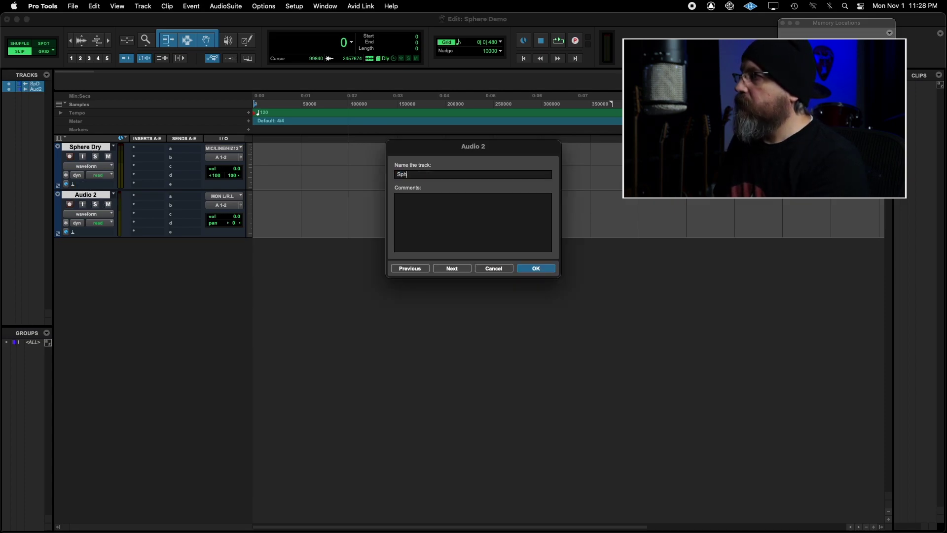
pyautogui.write('ere Wet')
pyautogui.press('Return')
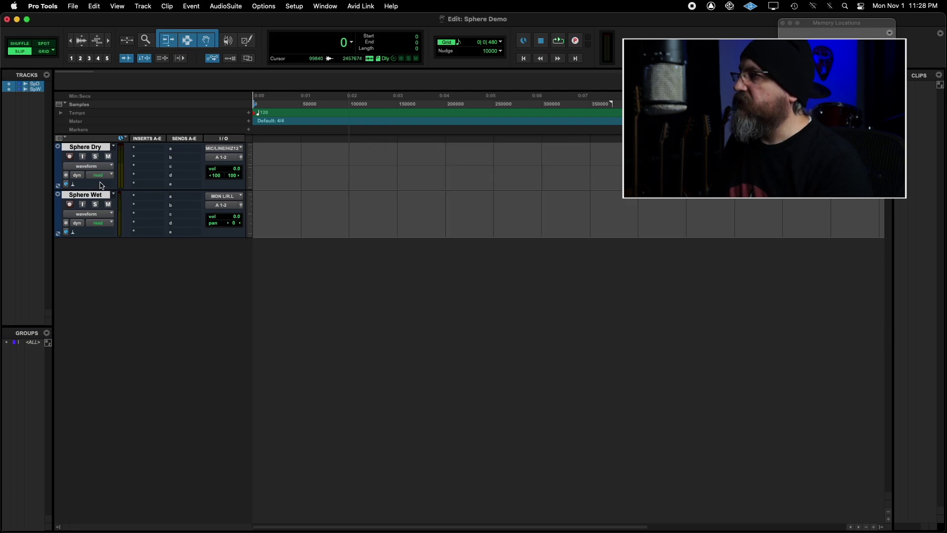
# Set the Sphere Wet track's input to AUX1 L/R.L (Mono).
pyautogui.click(223, 195)
pyautogui.moveTo(232, 196)
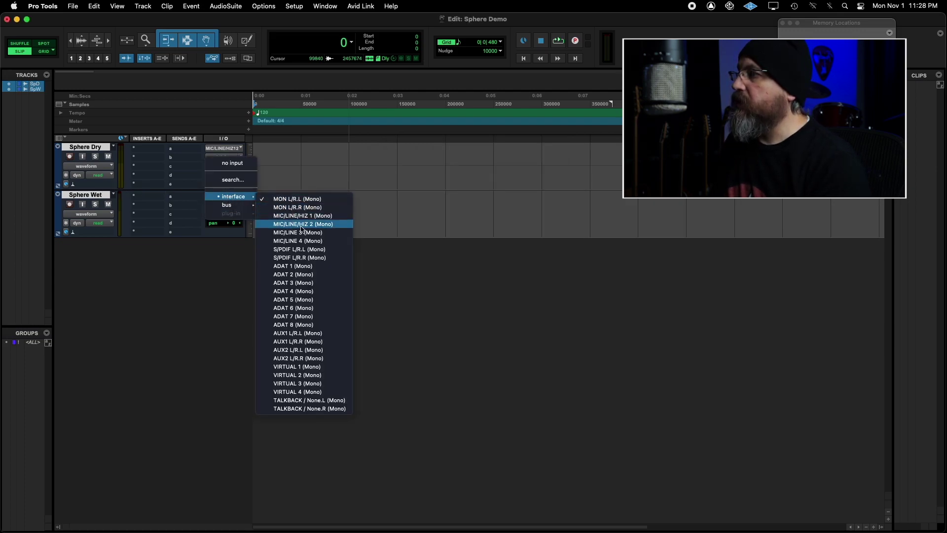
pyautogui.click(309, 332)
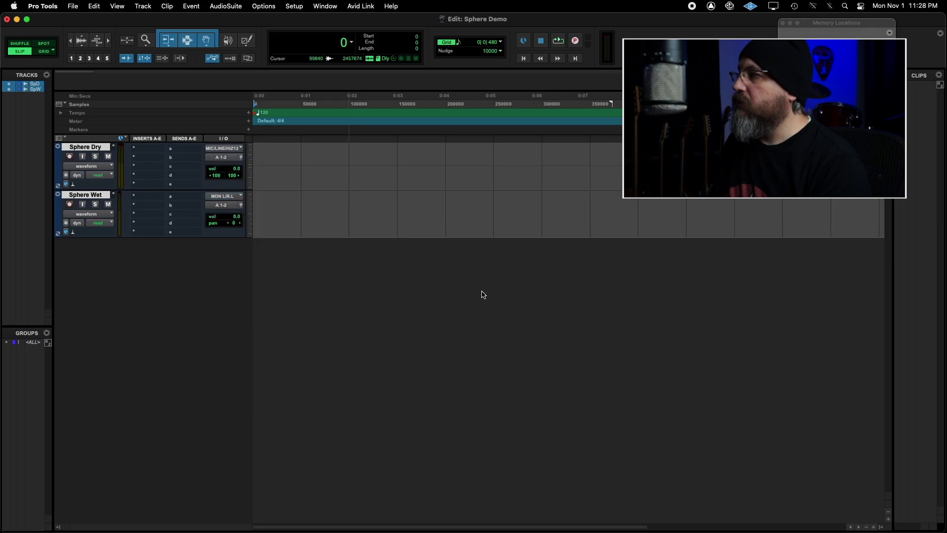
# Switch to Console to compare the AUX 1 and Analog 1/2 channel meters, and return to Pro Tools.
pyautogui.press('super+Tab')
pyautogui.click(725, 368)
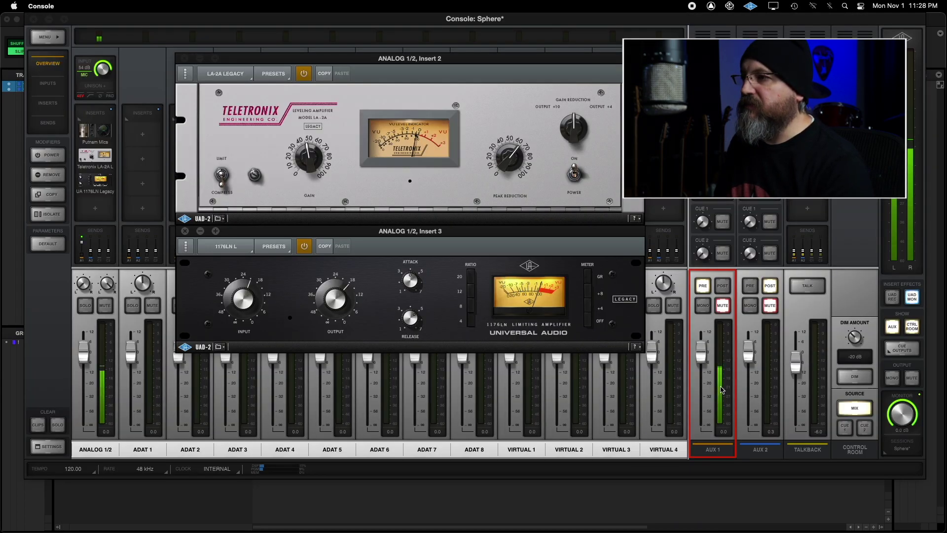
pyautogui.click(197, 344)
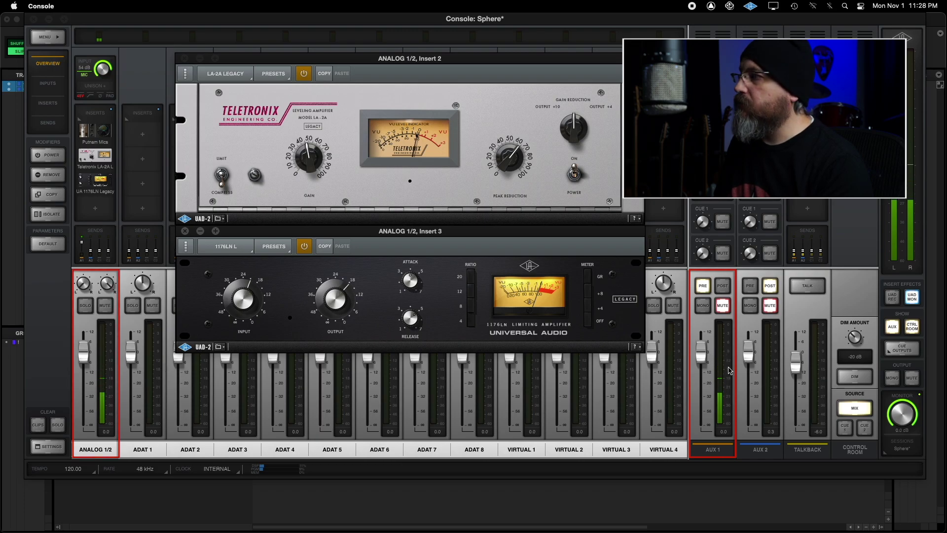
pyautogui.press('super+Tab')
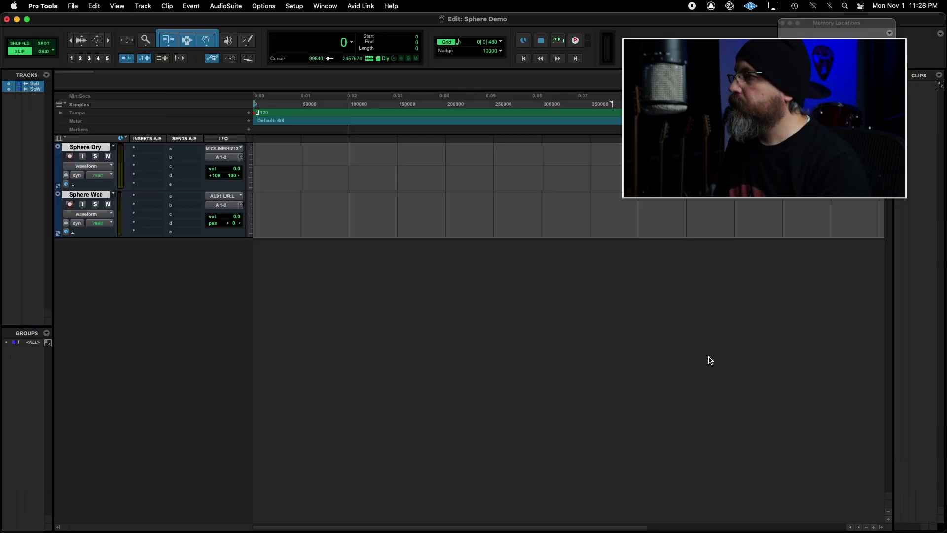
# Mute the Sphere Dry track and pull its volume all the way down to -∞.
pyautogui.click(108, 157)
pyautogui.moveTo(243, 171); pyautogui.dragTo(245, 229)
# Group the Sphere Dry and Sphere Wet tracks as a Mix/Edit group named Sphere.
pyautogui.press('super+g')
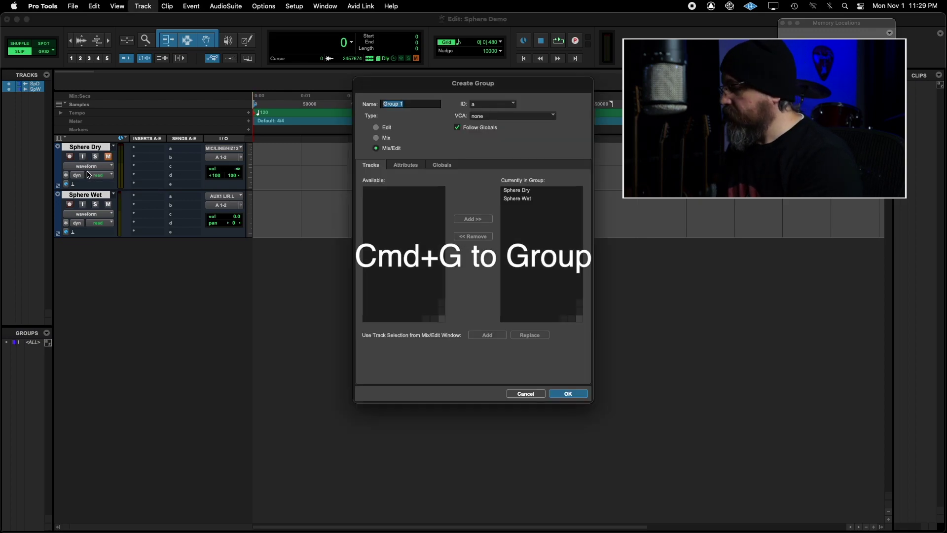
pyautogui.write('Sphere')
pyautogui.press('Return')
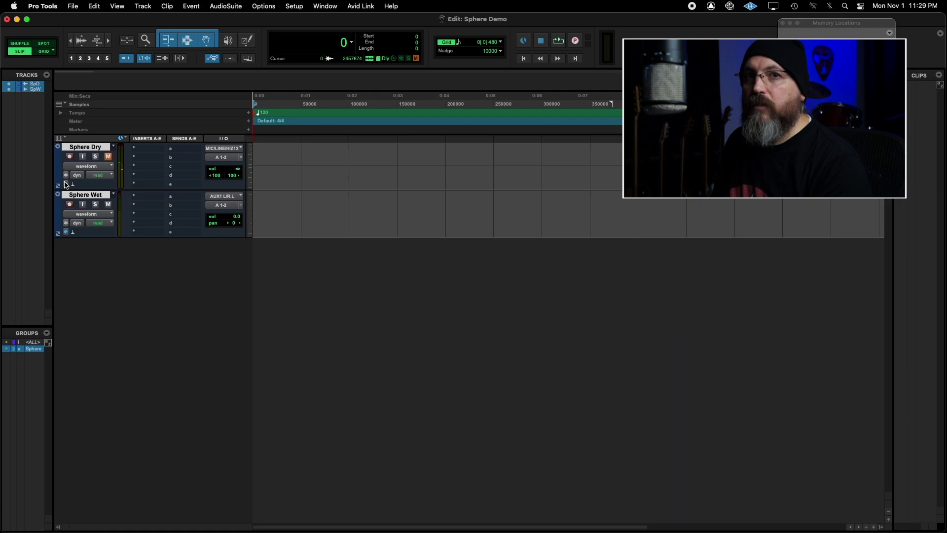
# Record-arm the grouped Sphere tracks, record a short test take, and disarm them.
pyautogui.click(70, 157)
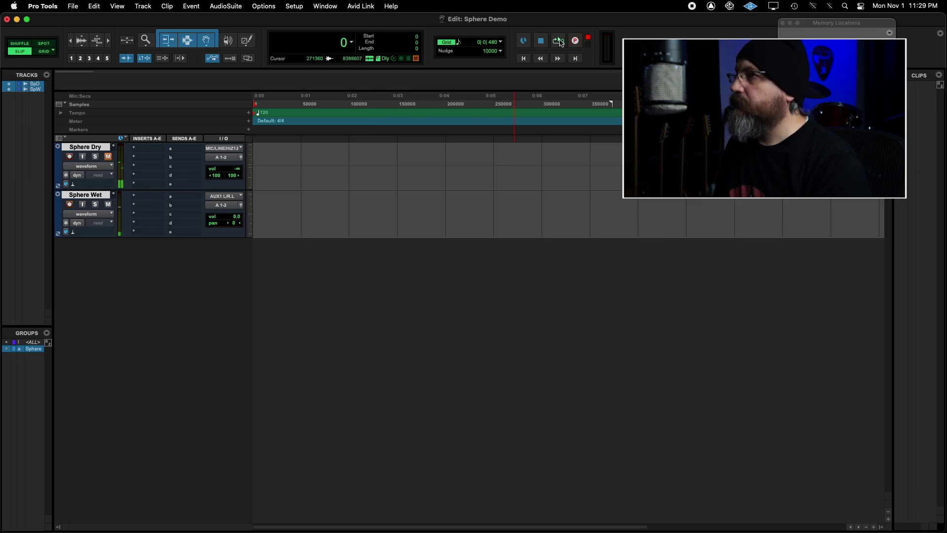
pyautogui.click(559, 42)
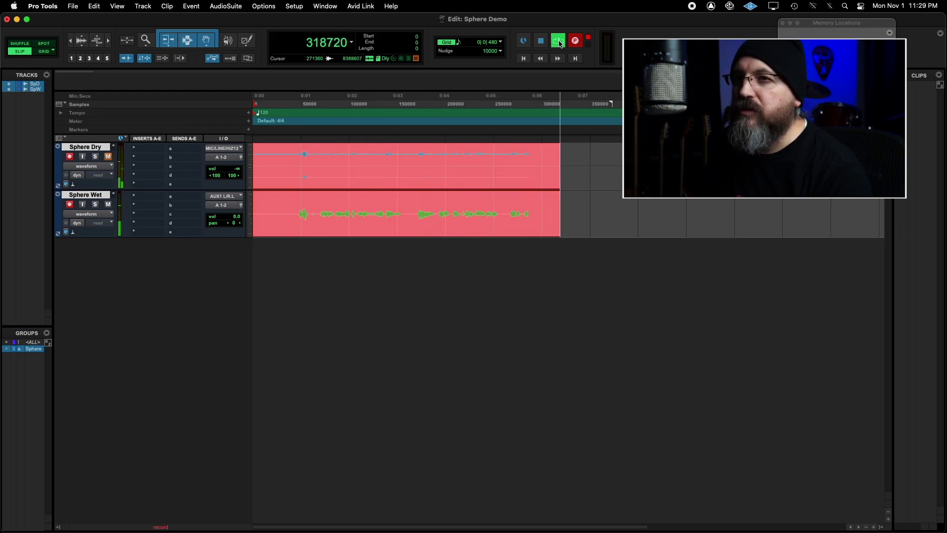
pyautogui.click(541, 41)
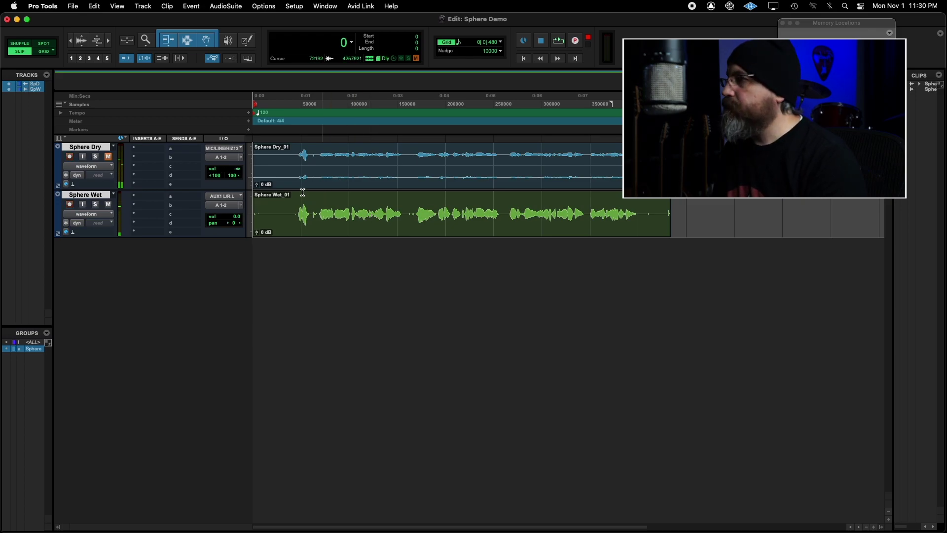
pyautogui.click(70, 157)
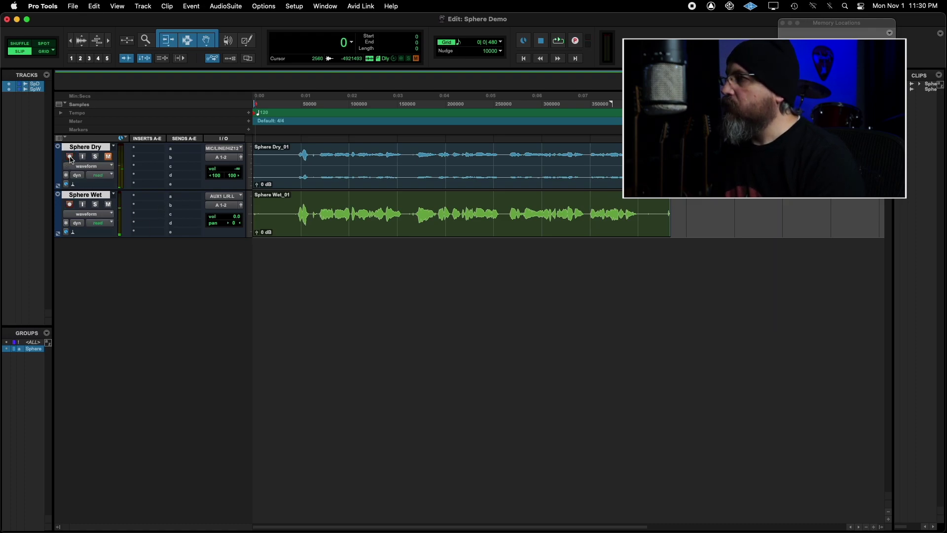
# Play back the recorded take with Sphere Wet soloed, starting just before the first waveform burst.
pyautogui.click(288, 197)
pyautogui.press('space')
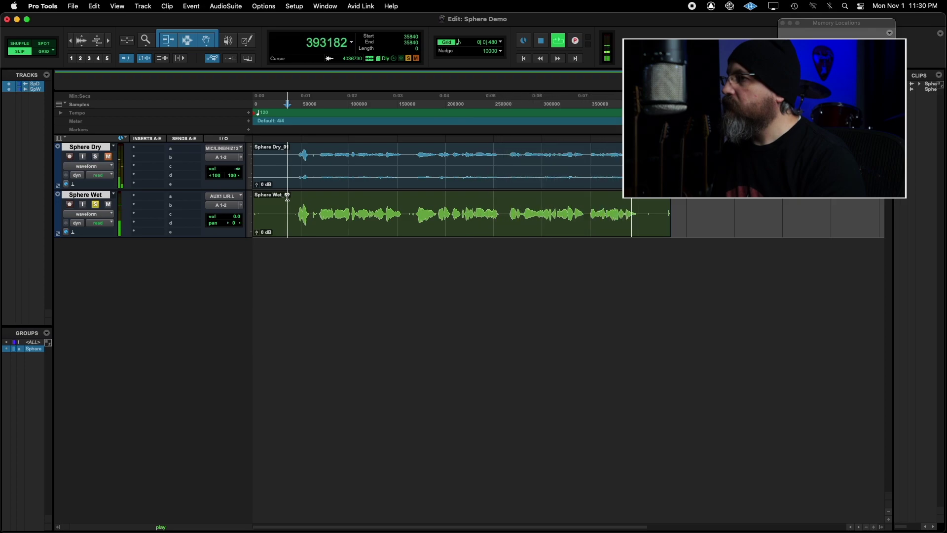
pyautogui.press('space')
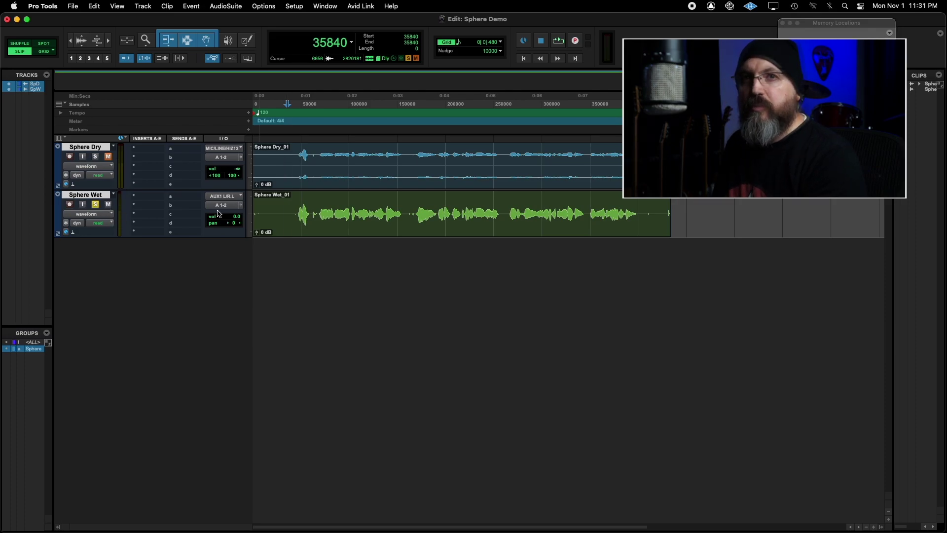
# Set the Sphere Wet track's user delay offset to -73 samples in the Mix window and return to the Edit window.
pyautogui.press('super+equal')
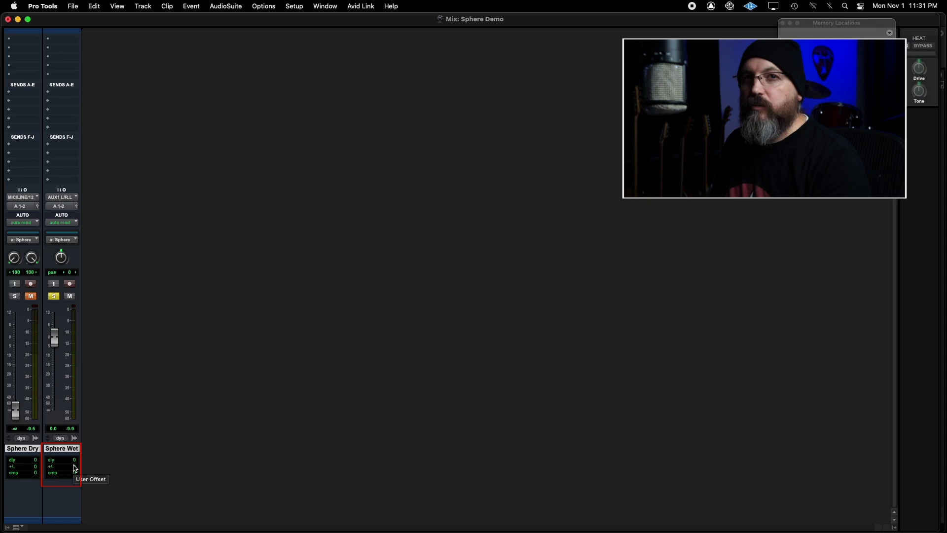
pyautogui.click(74, 466)
pyautogui.press('BackSpace')
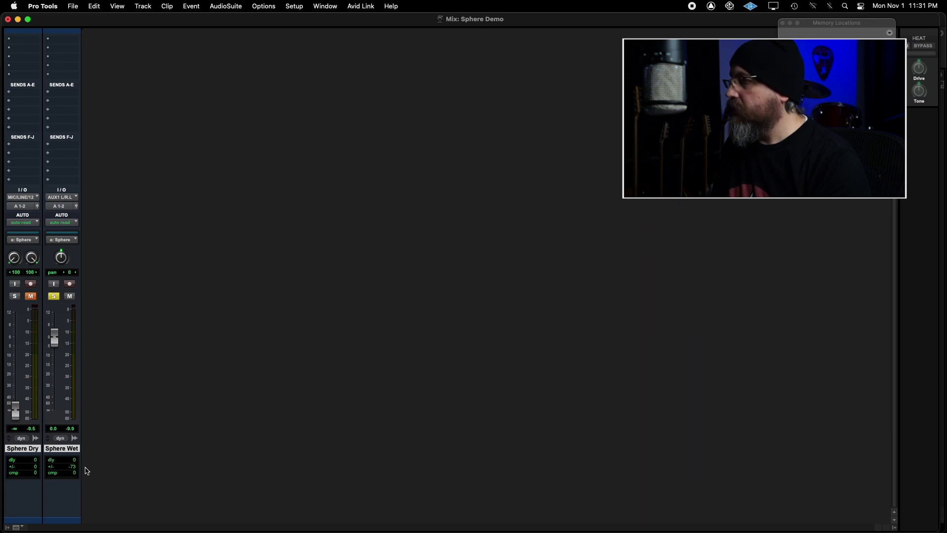
pyautogui.press('super+equal')
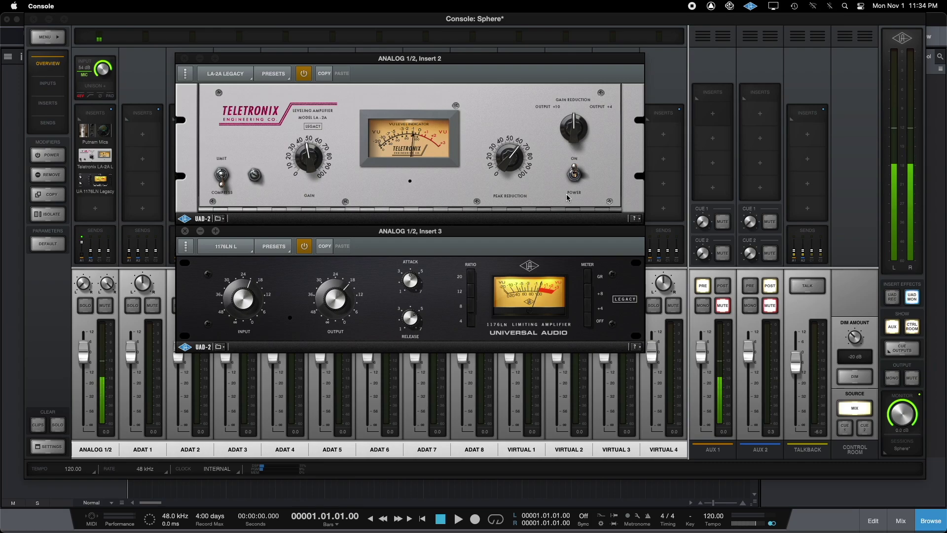
# Switch to Studio One and add one stereo audio track and one mono audio track.
pyautogui.press('super+Tab')
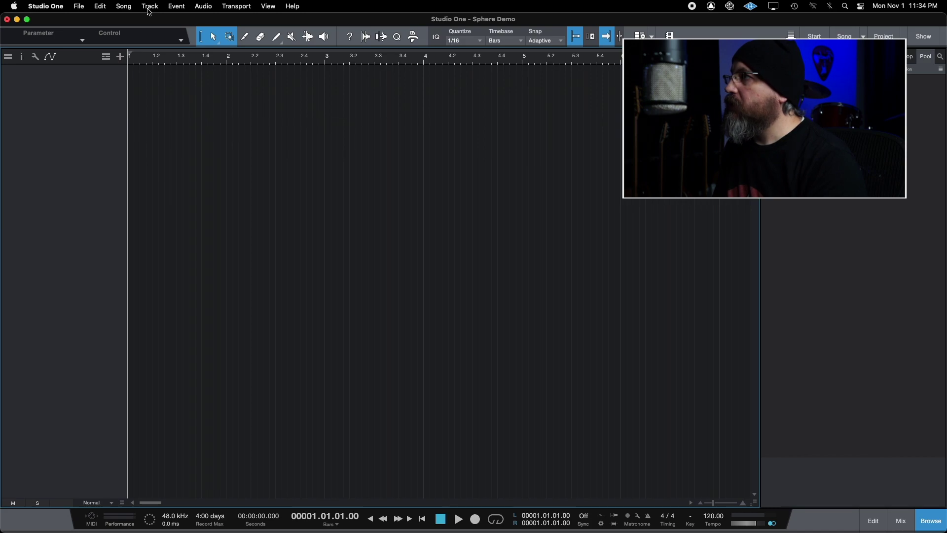
pyautogui.click(148, 10)
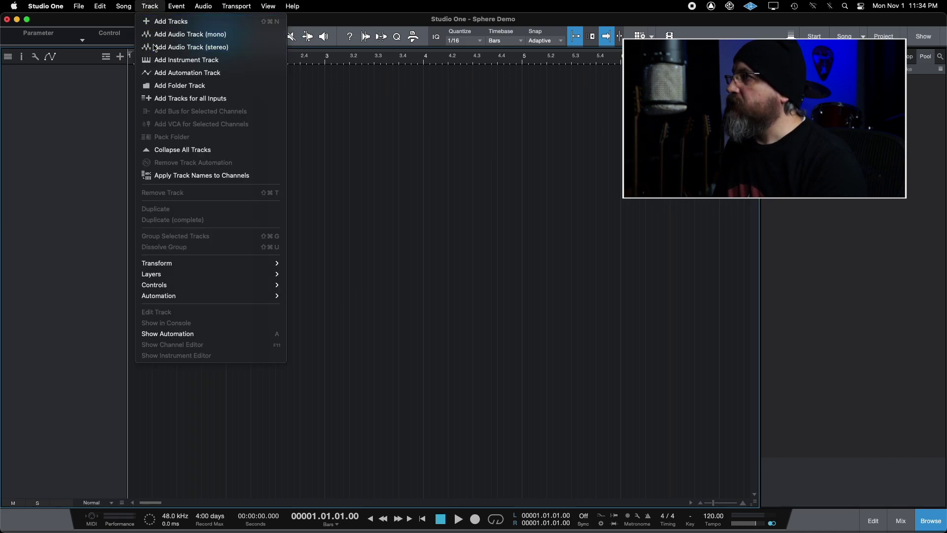
pyautogui.click(154, 47)
pyautogui.click(151, 7)
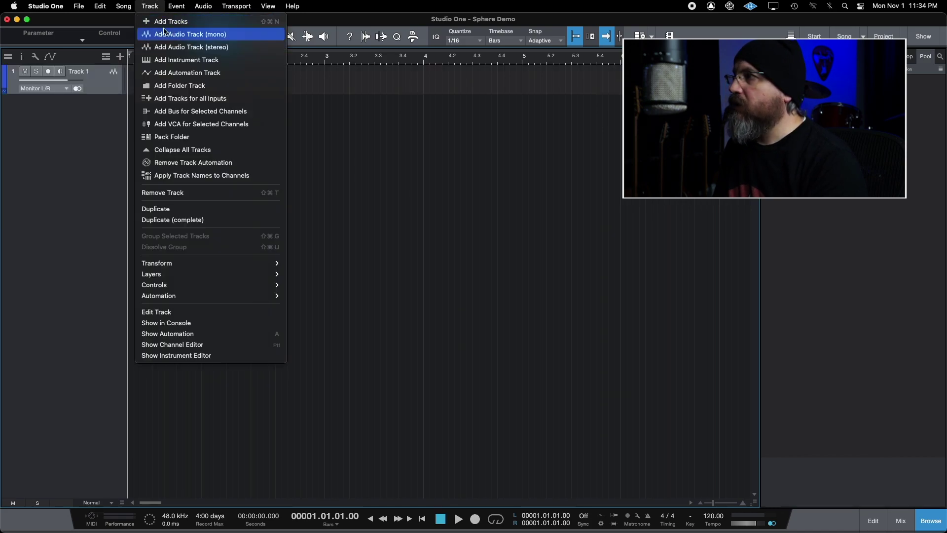
pyautogui.click(164, 33)
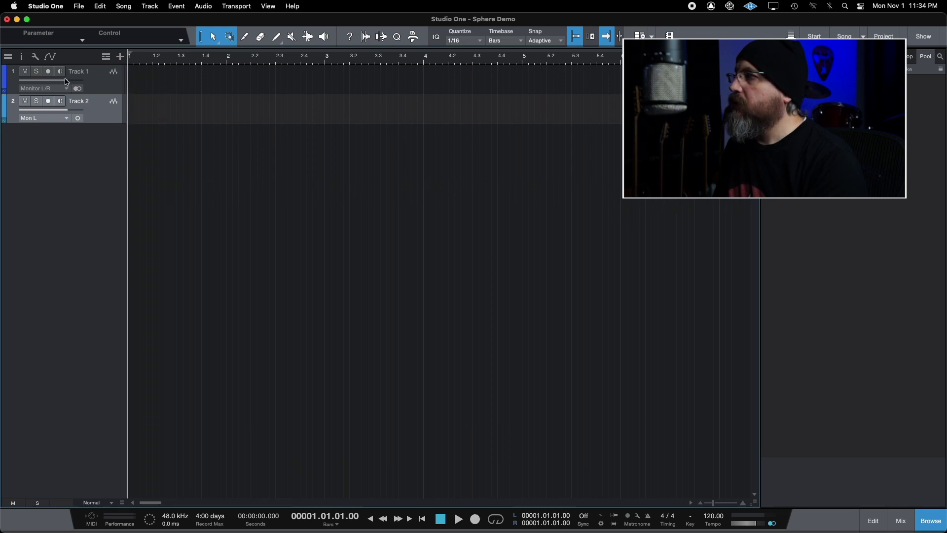
# Set Track 1's input to Mic 1/2 and Track 2's input to Aux 1 L.
pyautogui.click(62, 88)
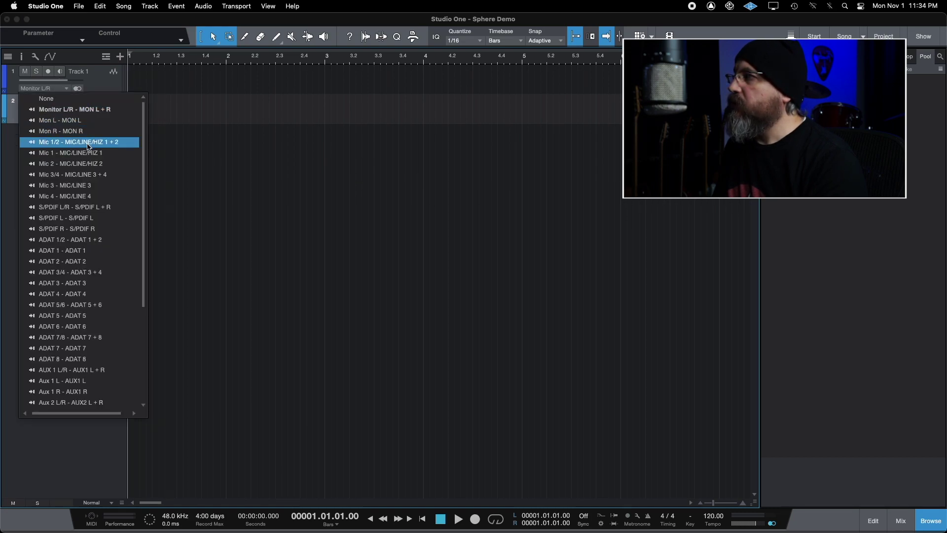
pyautogui.click(88, 143)
pyautogui.click(64, 118)
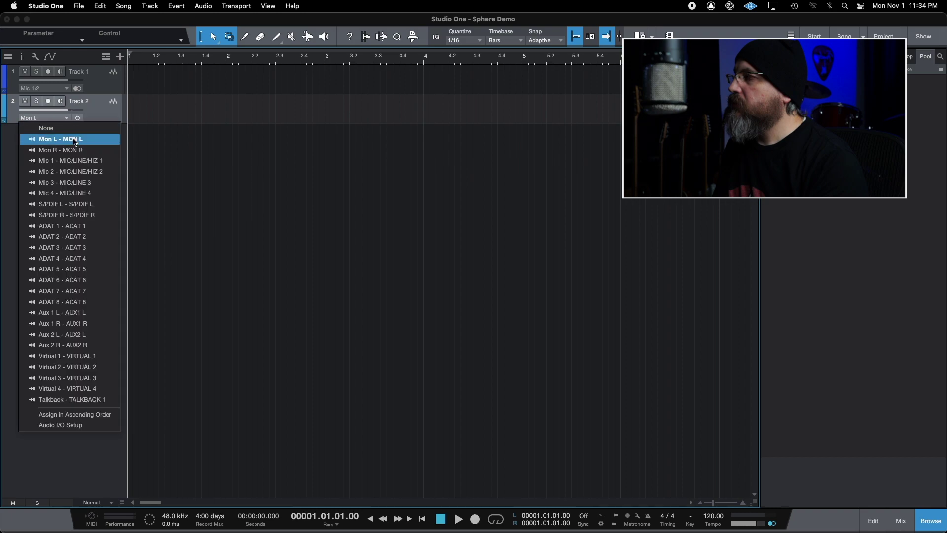
pyautogui.click(95, 314)
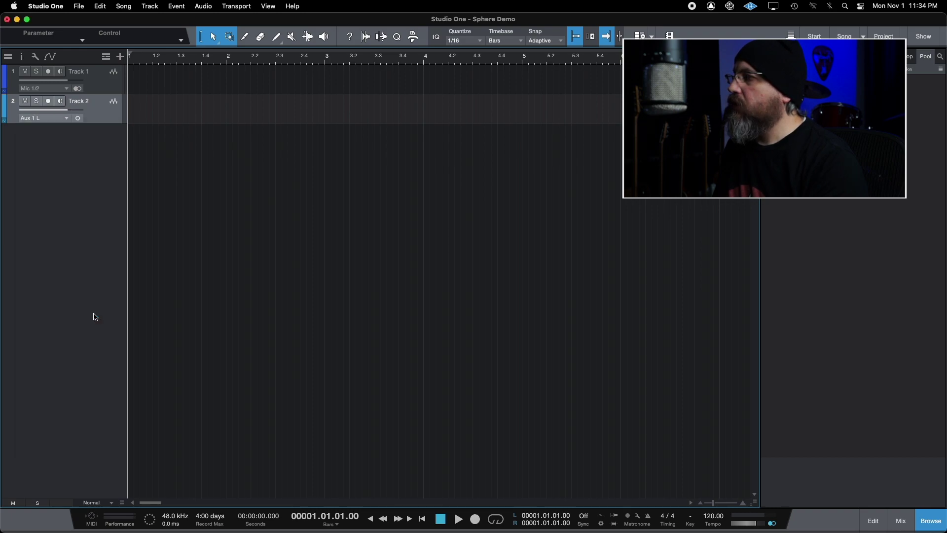
# Mute and record-arm Tracks 1 and 2, and record a test take on both.
pyautogui.click(25, 71)
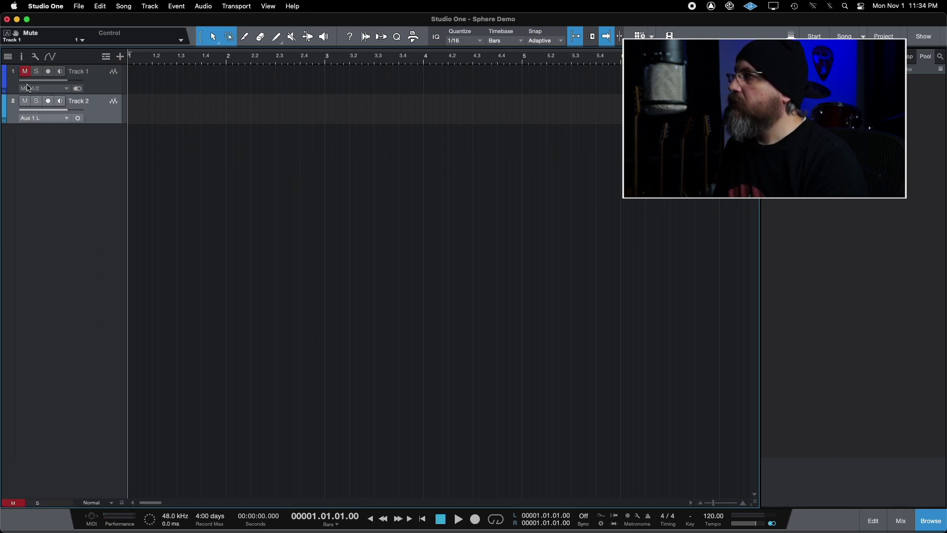
pyautogui.click(26, 101)
pyautogui.click(47, 72)
pyautogui.click(47, 101)
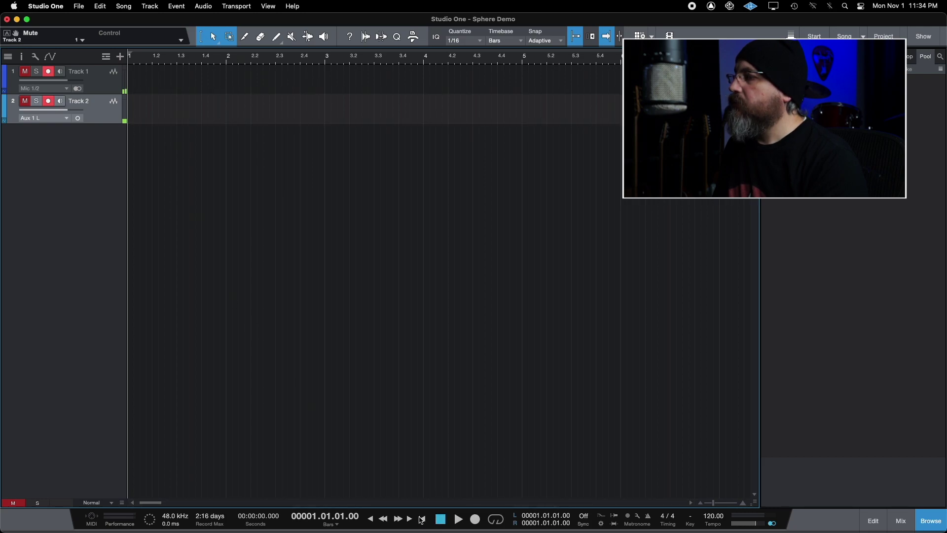
pyautogui.click(475, 520)
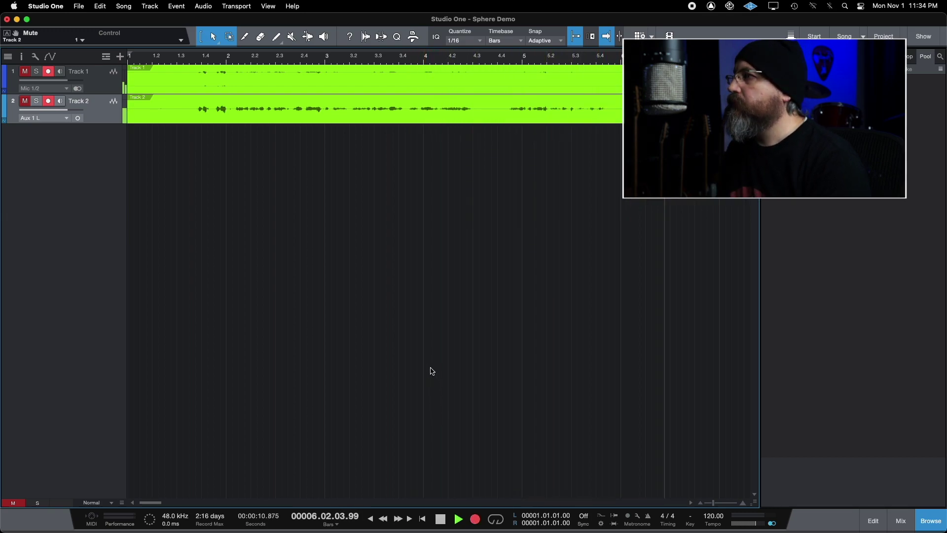
pyautogui.press('space')
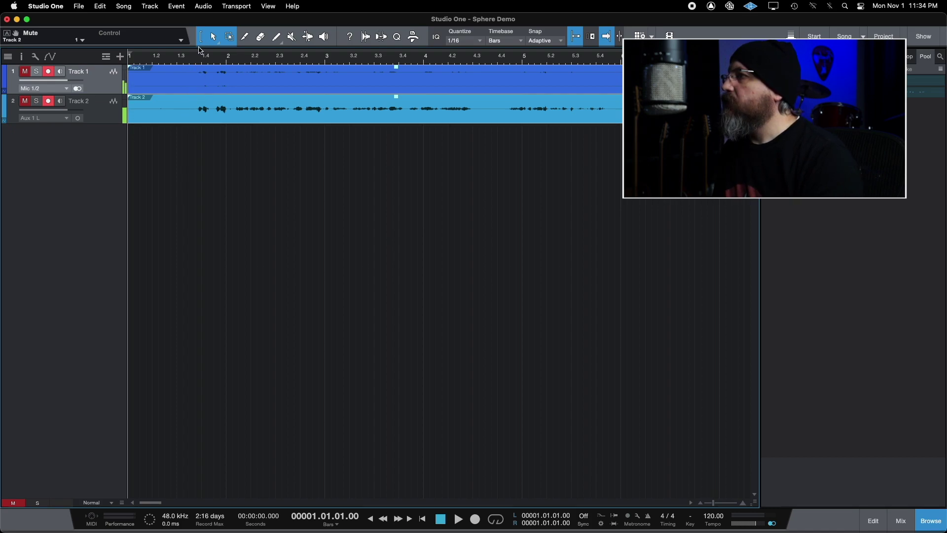
# Place the playback position at 00001.03.04.00 and enlarge the height of both tracks.
pyautogui.click(199, 58)
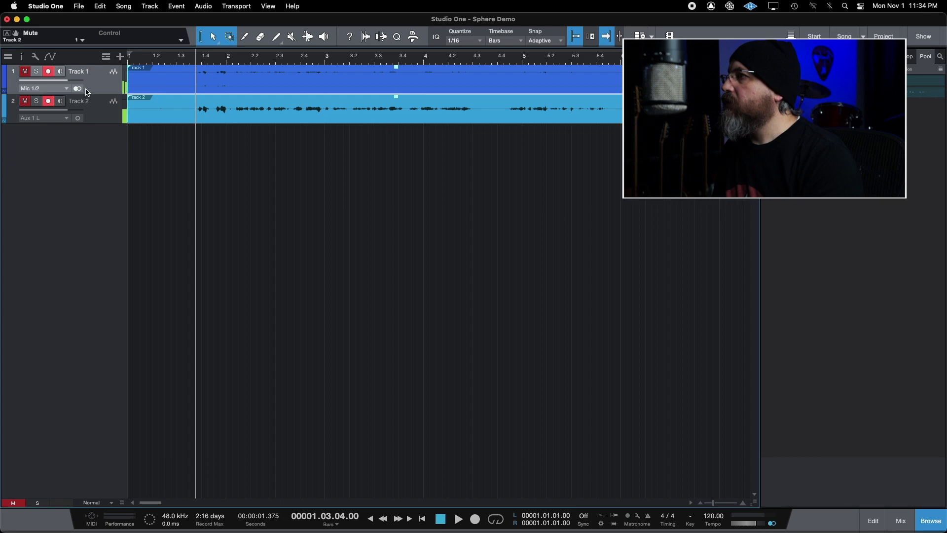
pyautogui.moveTo(94, 93); pyautogui.dragTo(98, 155)
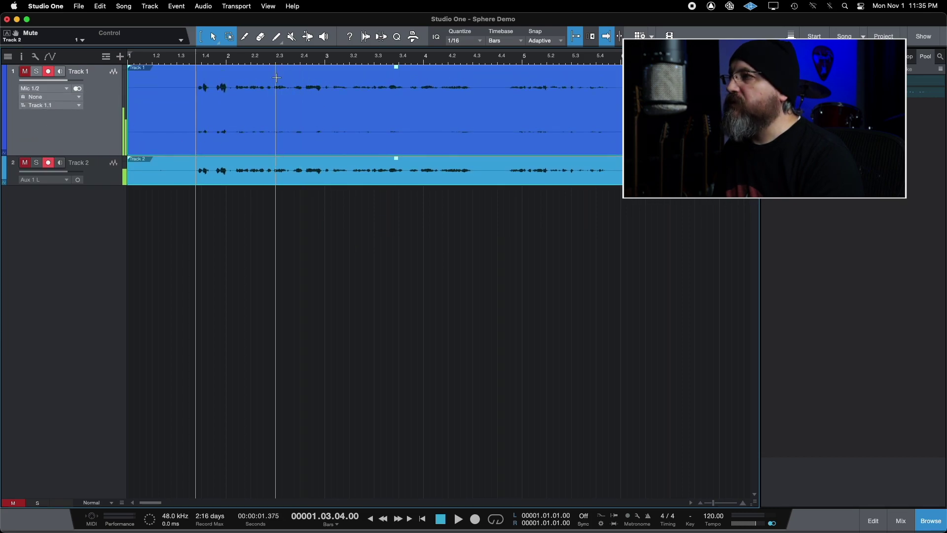
pyautogui.moveTo(96, 186); pyautogui.dragTo(104, 226)
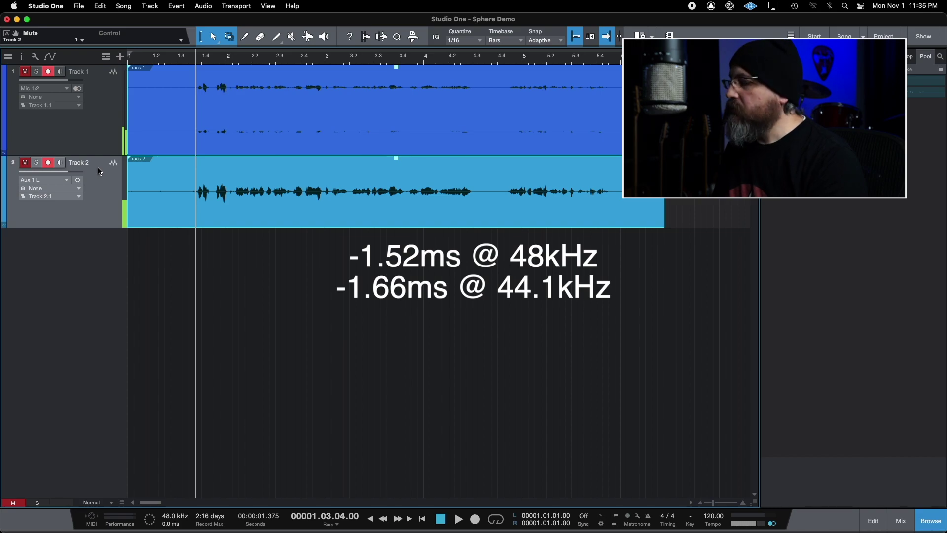
# Set Track 2's delay to -1.52 ms in the track inspector.
pyautogui.press('F4')
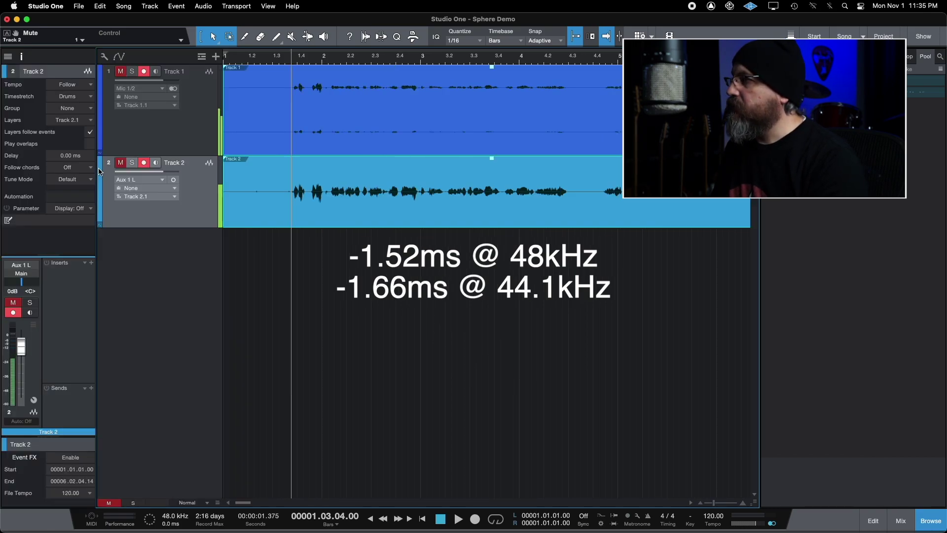
pyautogui.click(70, 156)
pyautogui.write('-1')
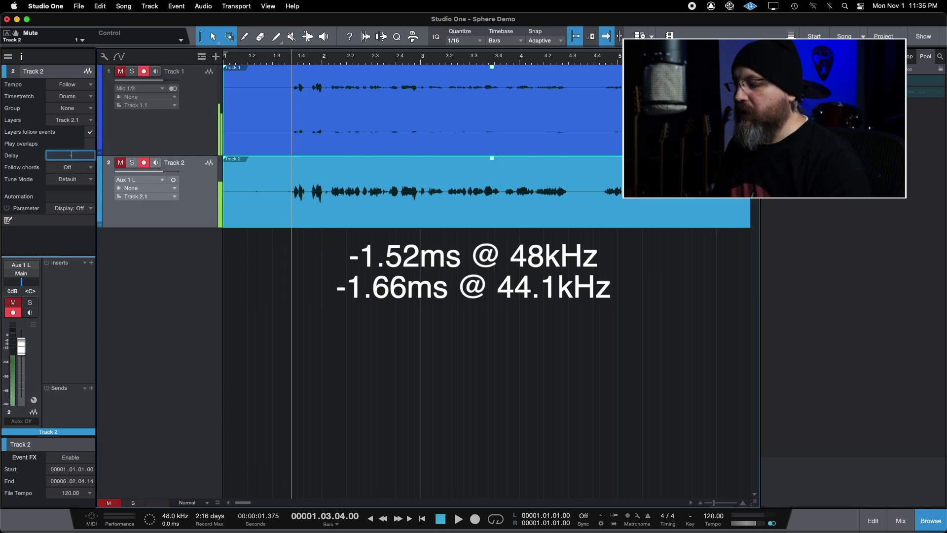
pyautogui.write('.52')
pyautogui.press('Return')
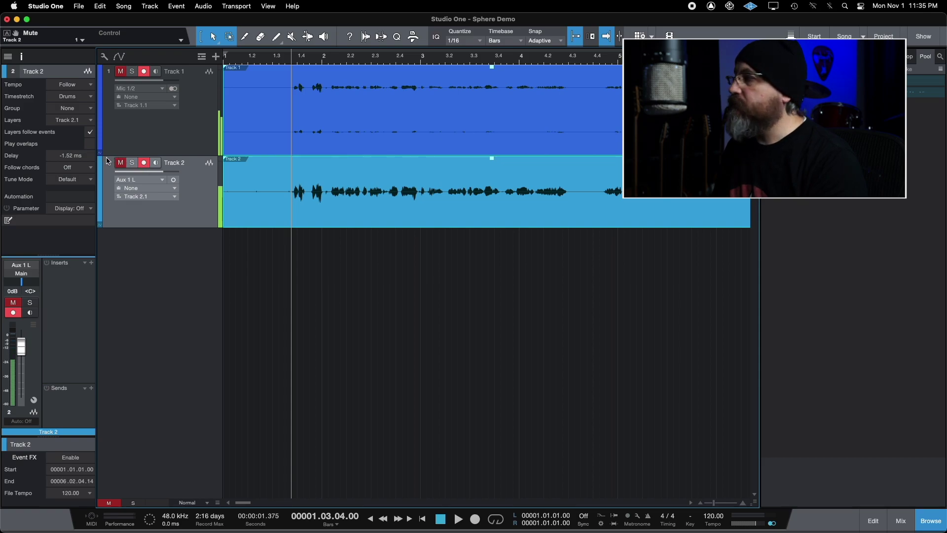
# Disarm both tracks and play back the take with Track 2 unmuted.
pyautogui.click(144, 162)
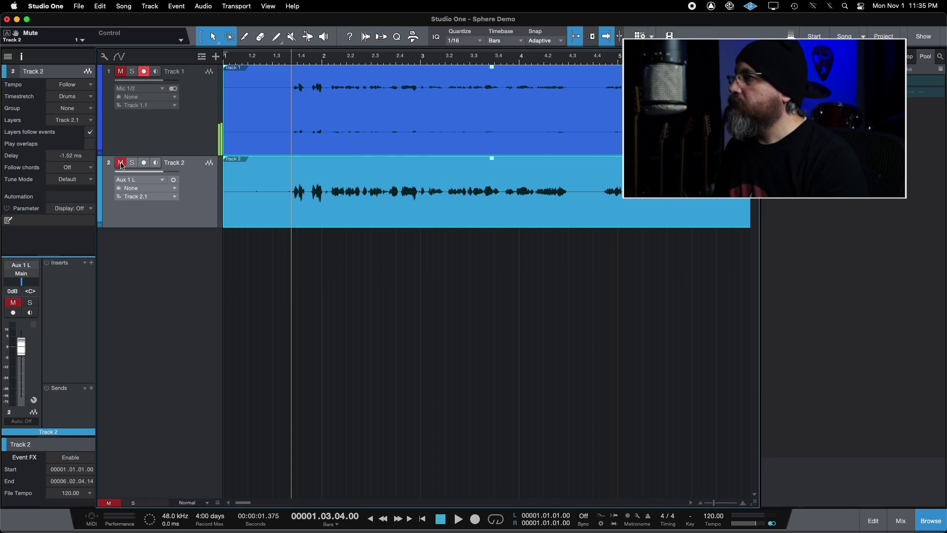
pyautogui.click(120, 163)
pyautogui.click(144, 71)
pyautogui.press('space')
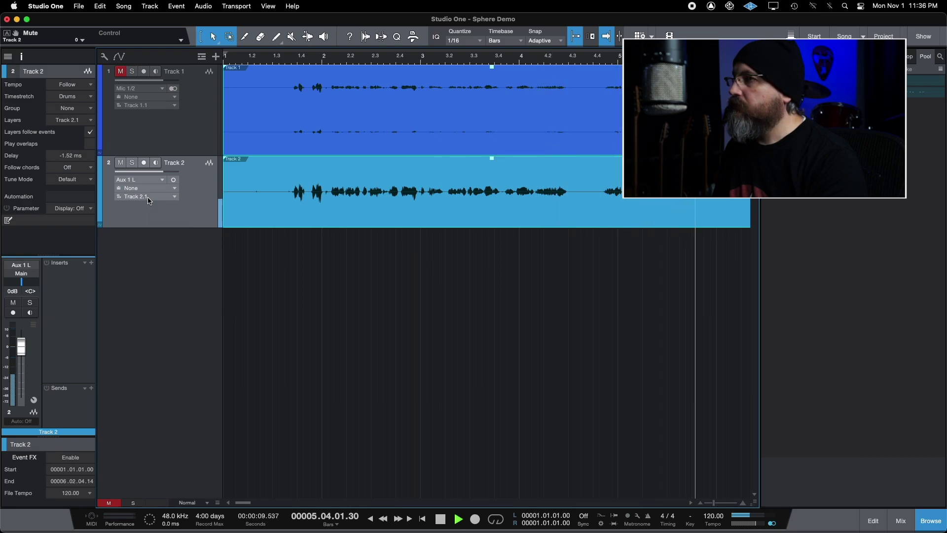
pyautogui.press('space')
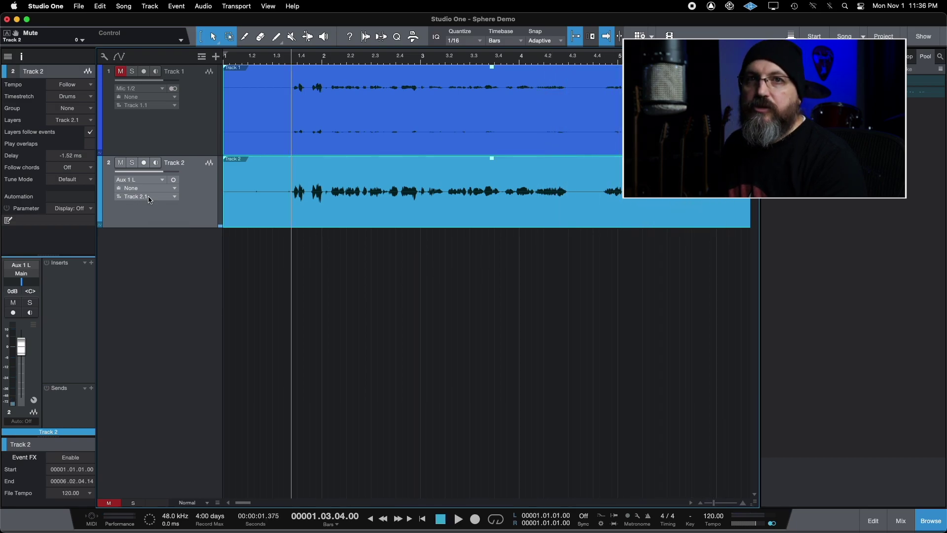